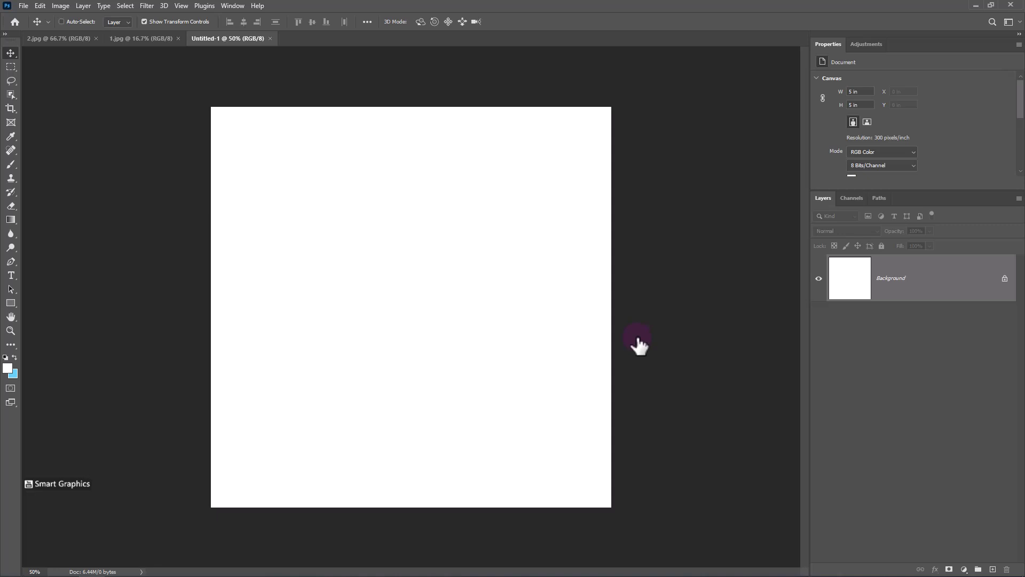
# Add a solid colour fill layer in greyish blue, a3bdc9, above the background
pyautogui.scroll(2, 579, 325)
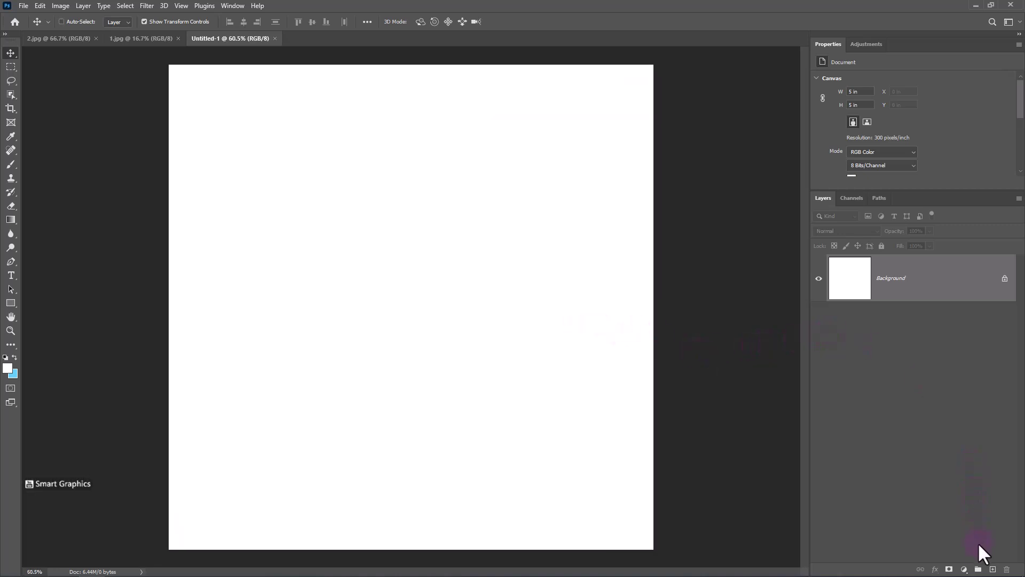
pyautogui.click(964, 569)
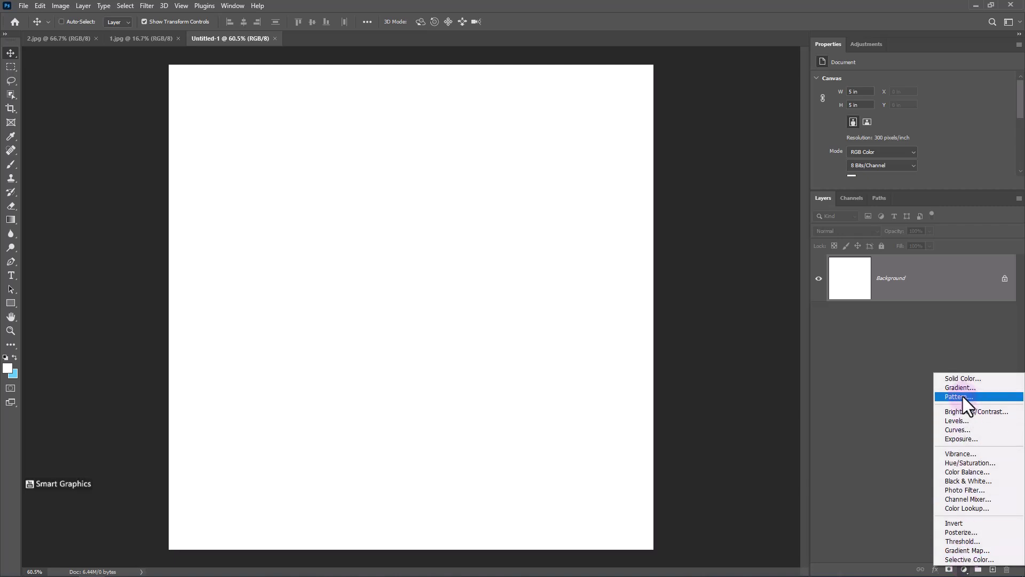
pyautogui.click(959, 379)
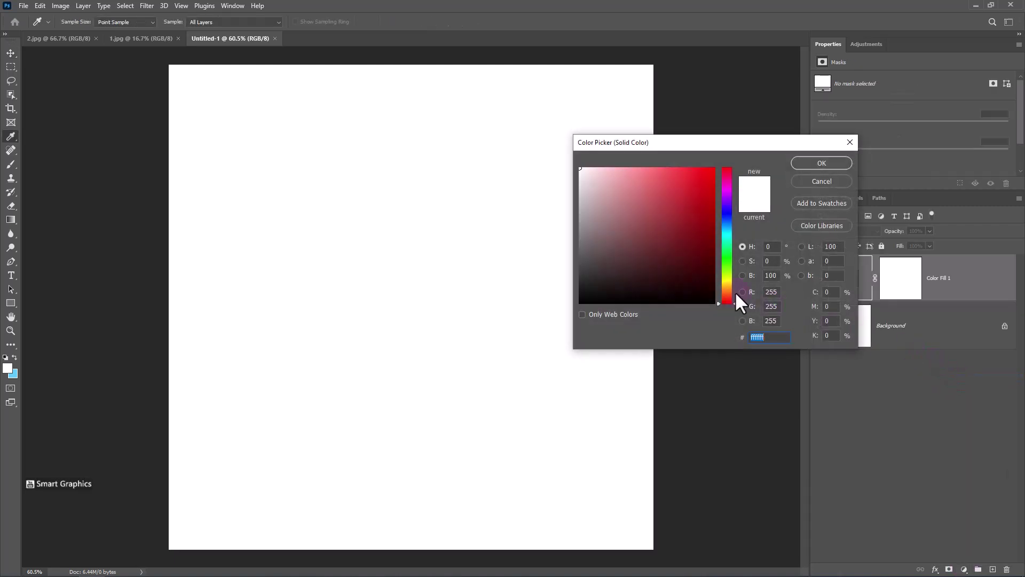
pyautogui.click(725, 228)
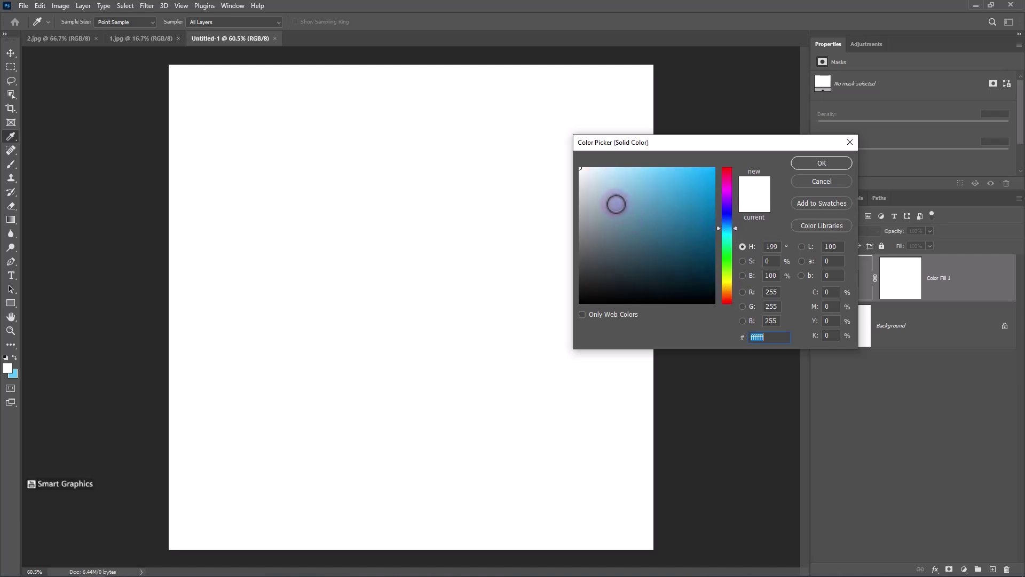
pyautogui.click(612, 203)
pyautogui.moveTo(612, 204); pyautogui.dragTo(605, 196)
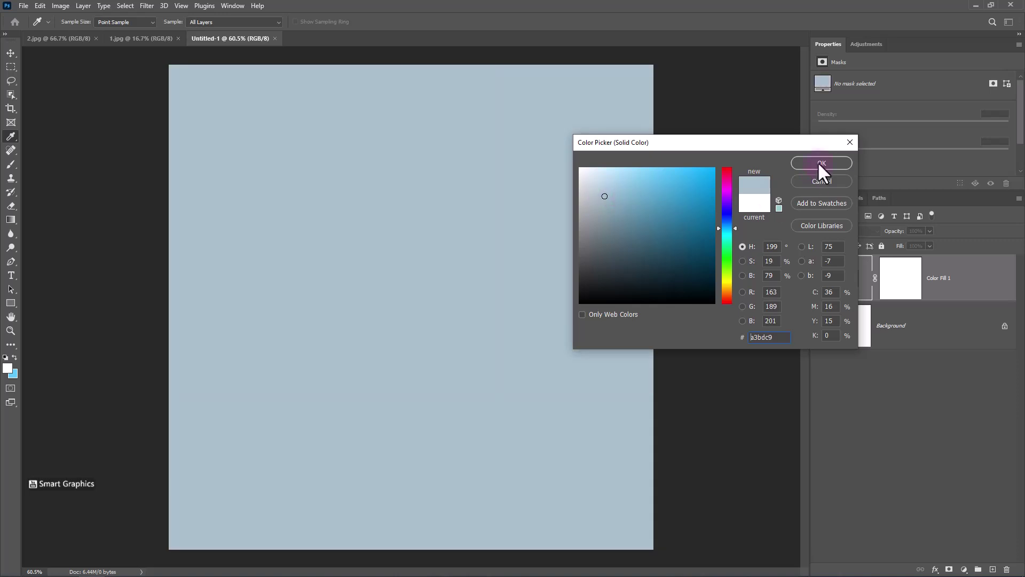
pyautogui.click(820, 163)
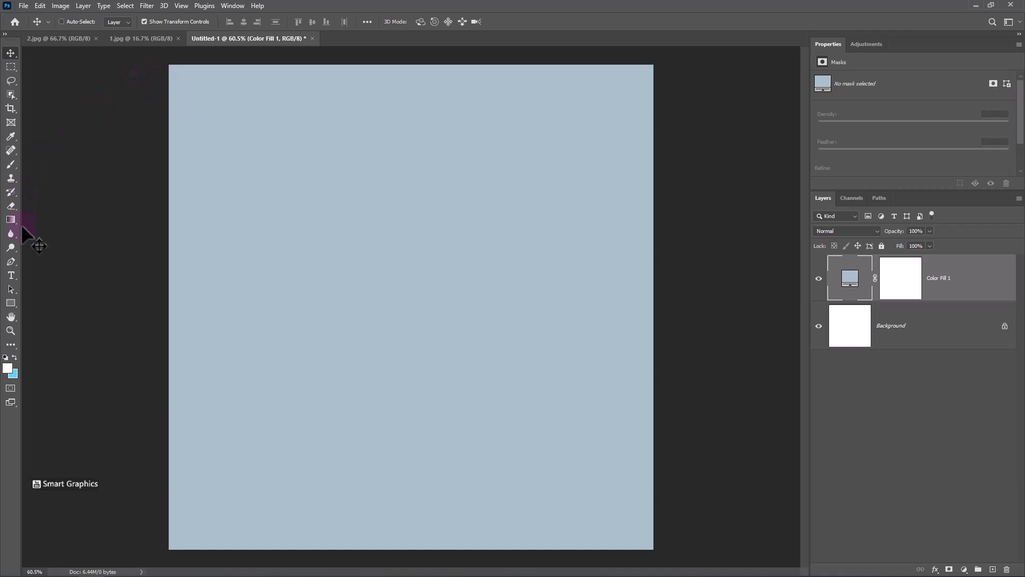
# Draw a grey circle about 982 px in diameter with no stroke, and move it to the horizontal centre of the canvas, slightly above the middle
pyautogui.click(12, 302)
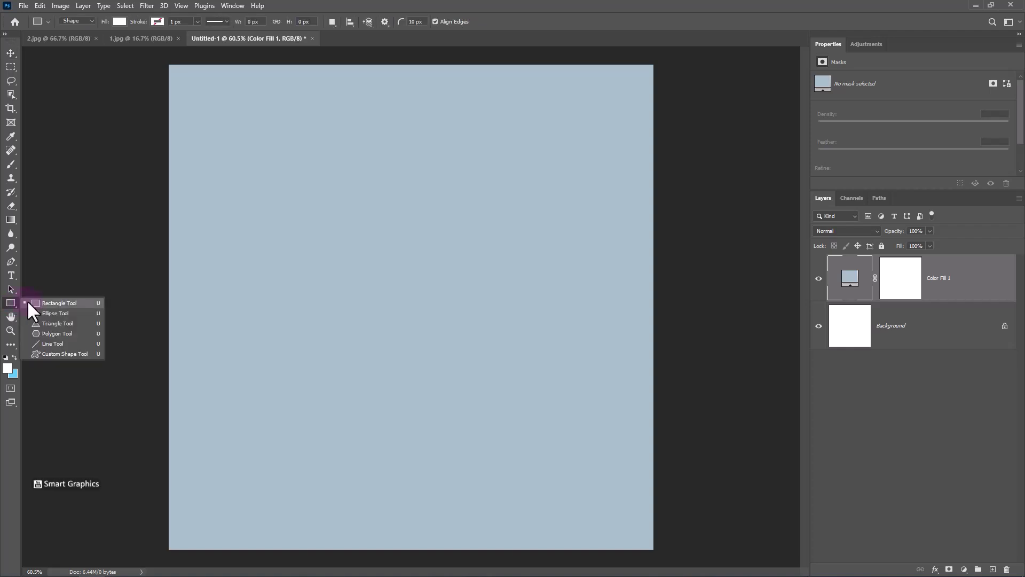
pyautogui.click(39, 309)
pyautogui.hotkey('shift', 'u')
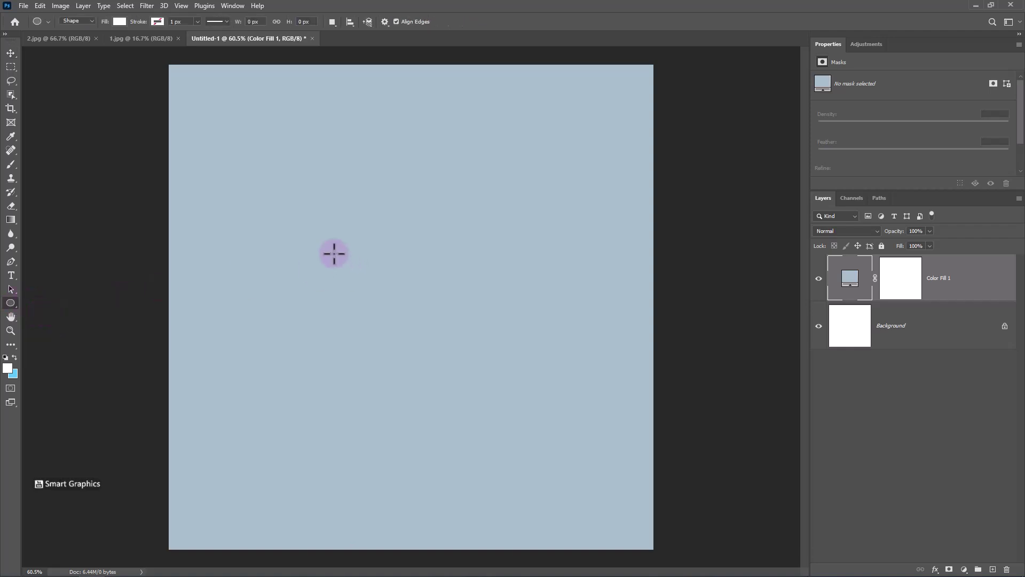
pyautogui.click(120, 22)
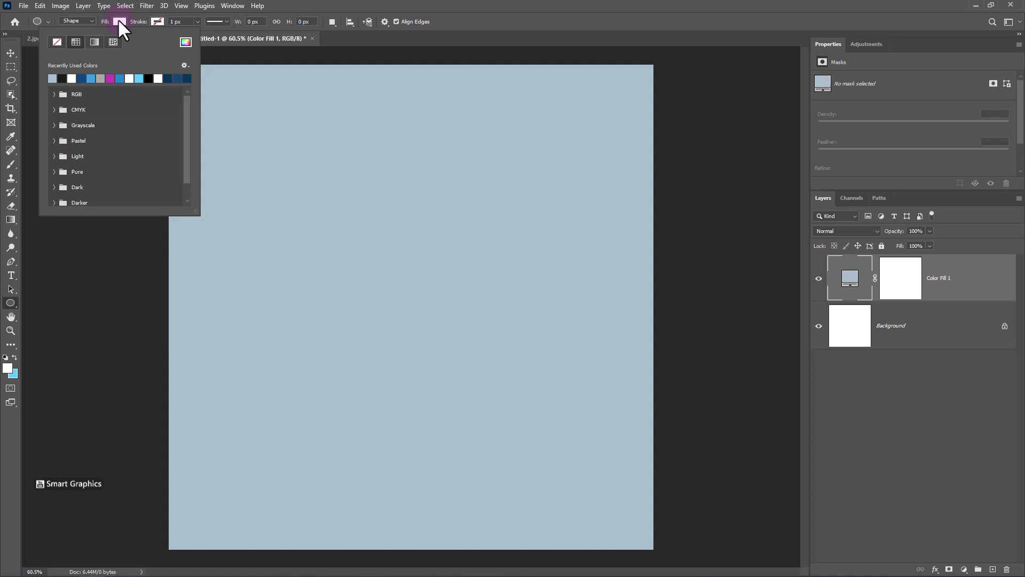
pyautogui.click(104, 81)
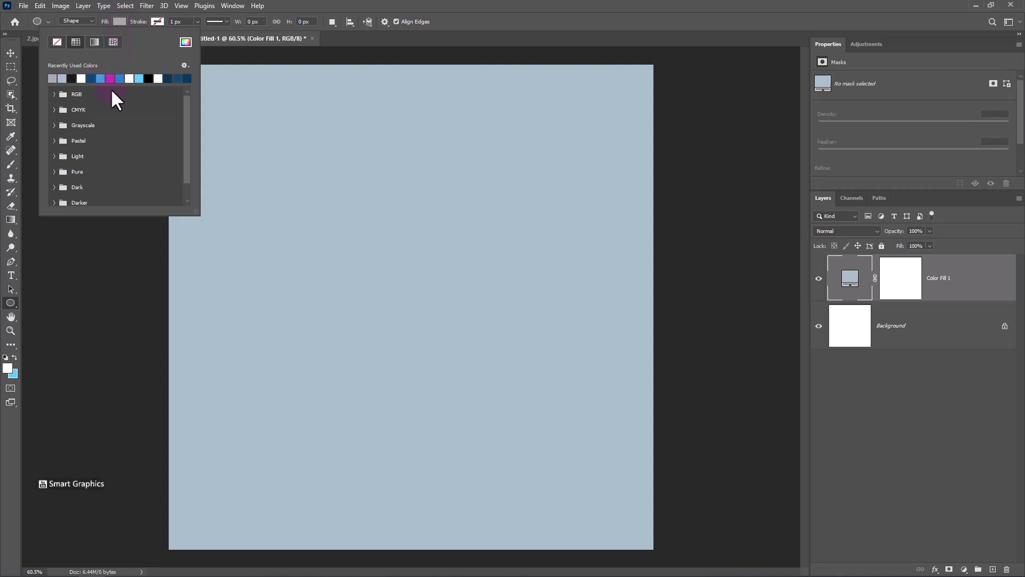
pyautogui.click(324, 12)
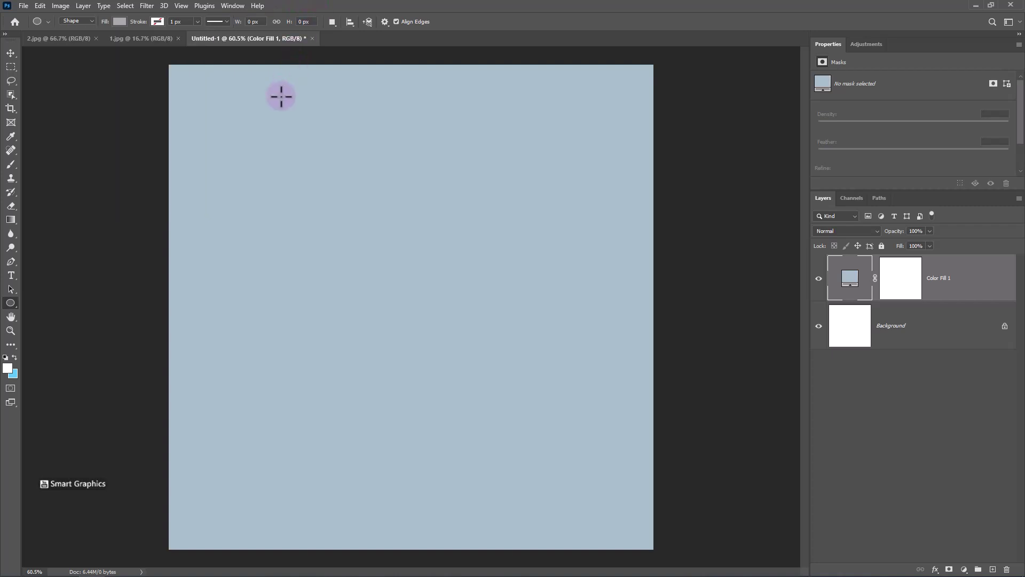
pyautogui.click(157, 21)
pyautogui.click(94, 41)
pyautogui.click(420, 236)
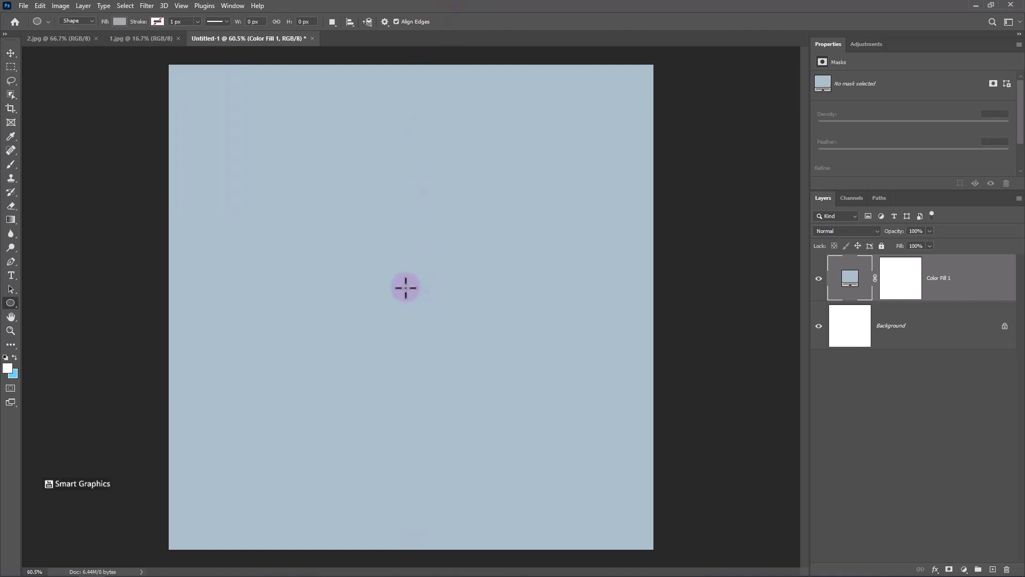
pyautogui.moveTo(404, 288); pyautogui.dragTo(563, 478)
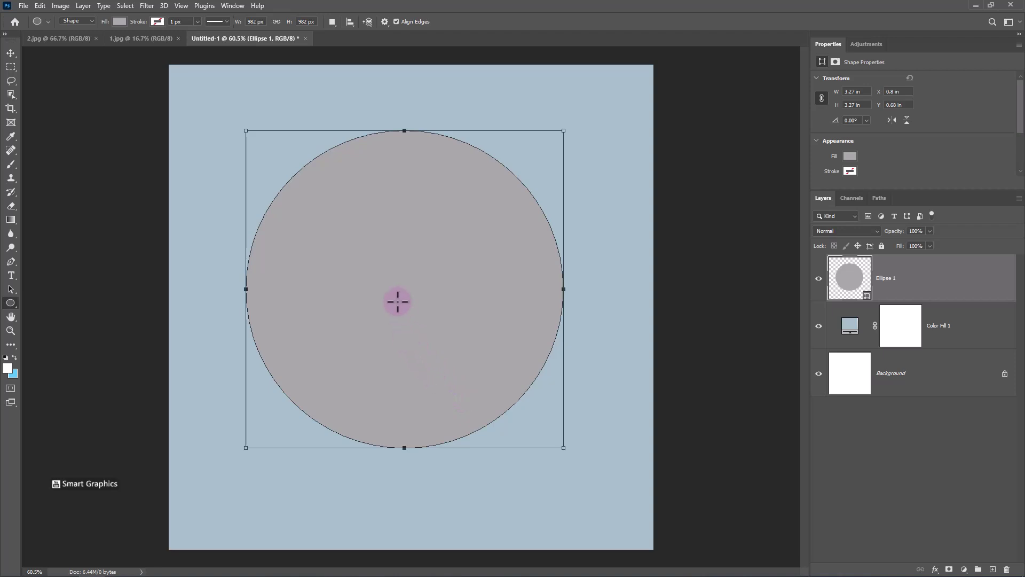
pyautogui.click(10, 53)
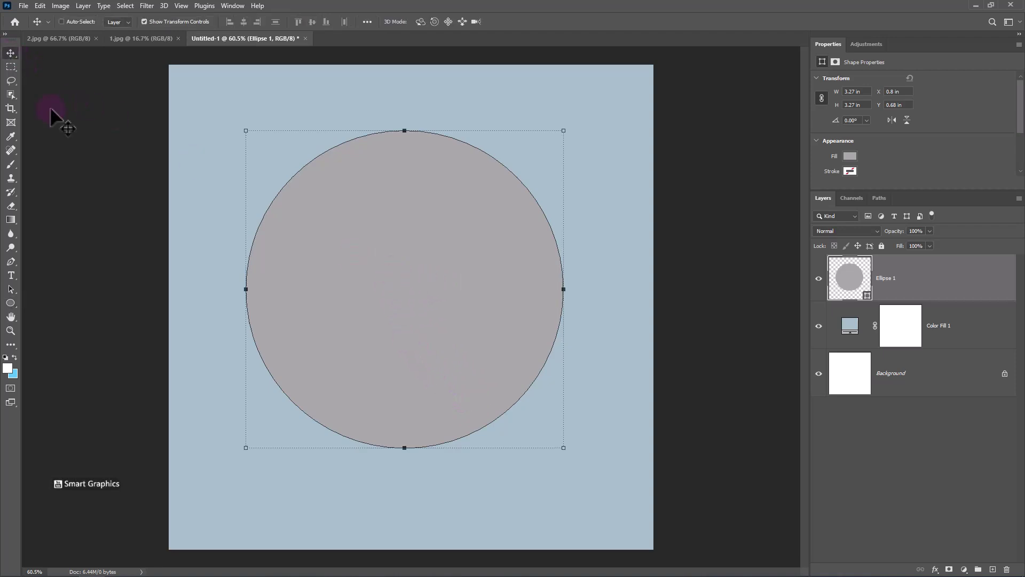
pyautogui.moveTo(441, 355)
pyautogui.mouseDown()
pyautogui.moveTo(466, 367)
pyautogui.moveTo(435, 368)
pyautogui.moveTo(485, 370)
pyautogui.moveTo(450, 372)
pyautogui.moveTo(452, 356)
pyautogui.mouseUp()
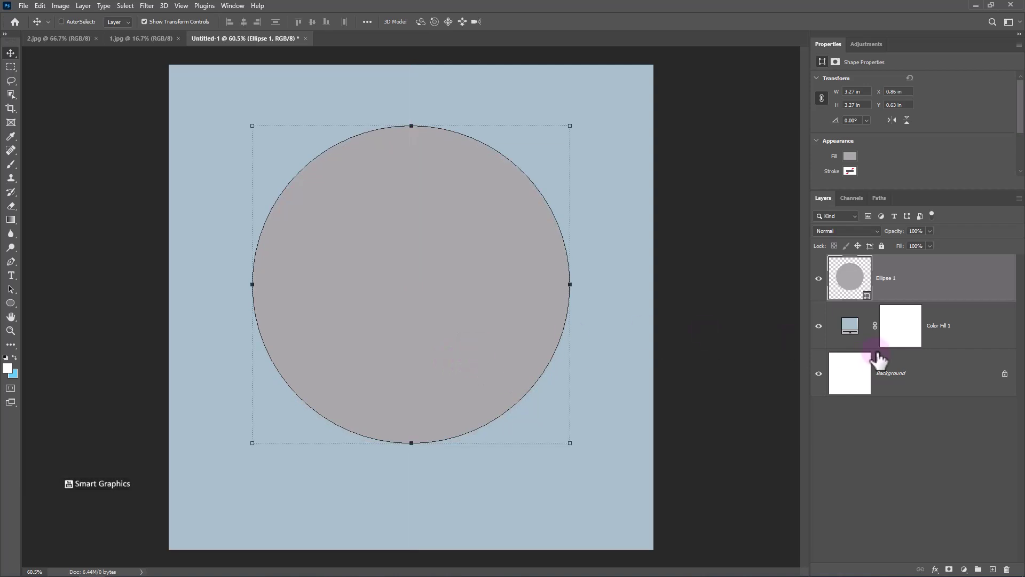
# Add an Inner Shadow effect to the circle layer with Multiply blend mode and the dark grey colour 656565
pyautogui.rightClick(940, 291)
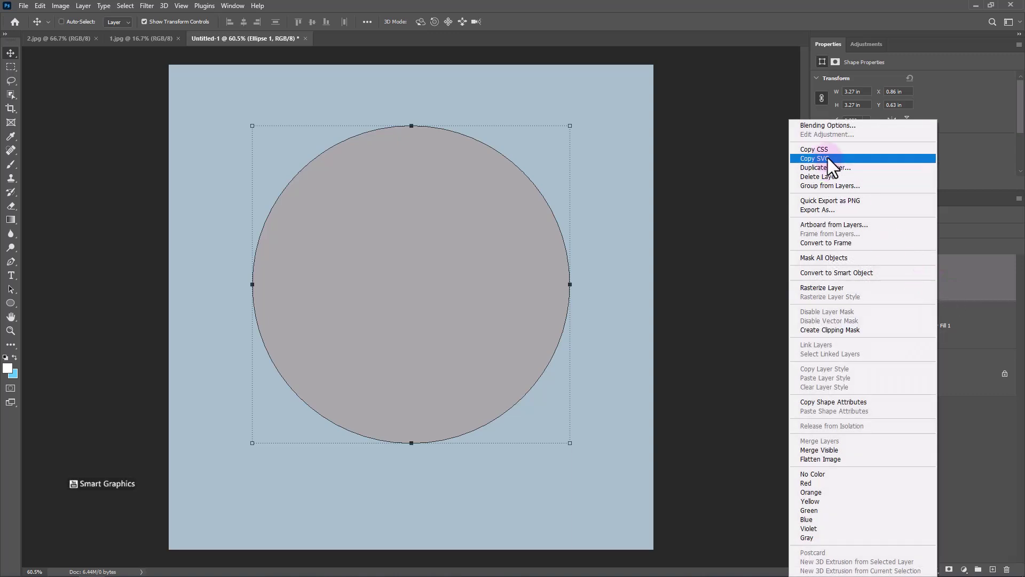
pyautogui.click(817, 125)
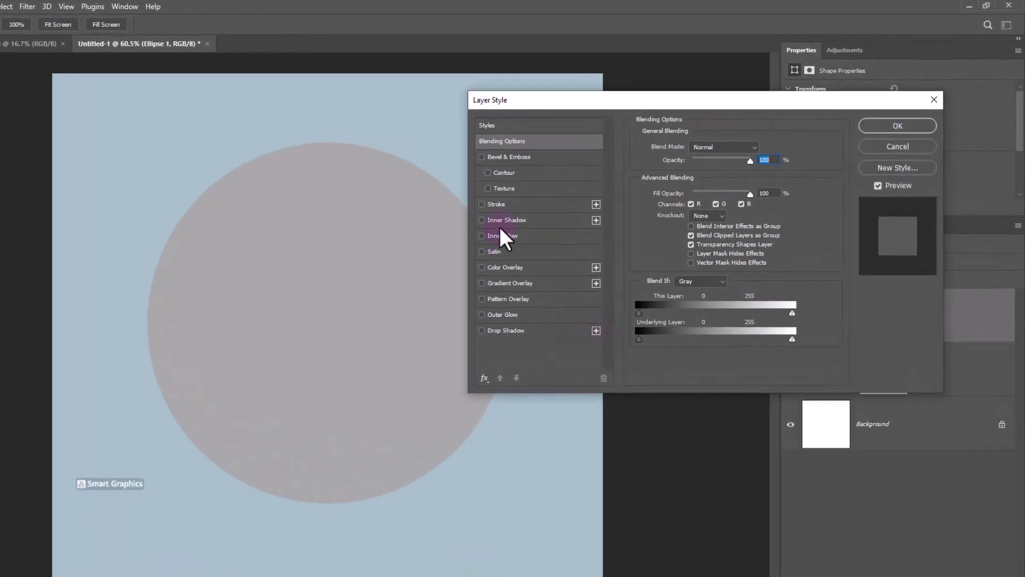
pyautogui.click(501, 220)
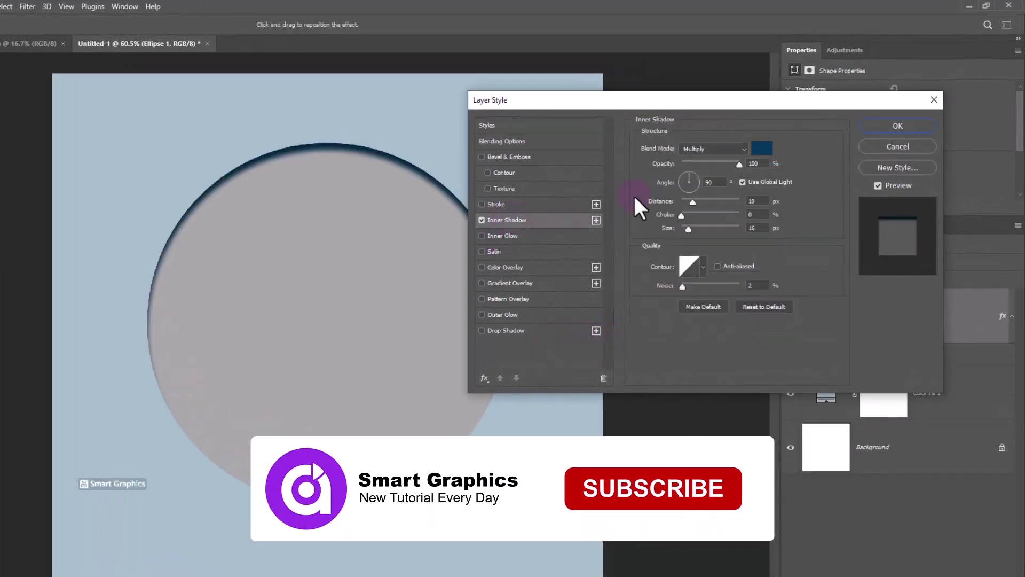
pyautogui.click(734, 150)
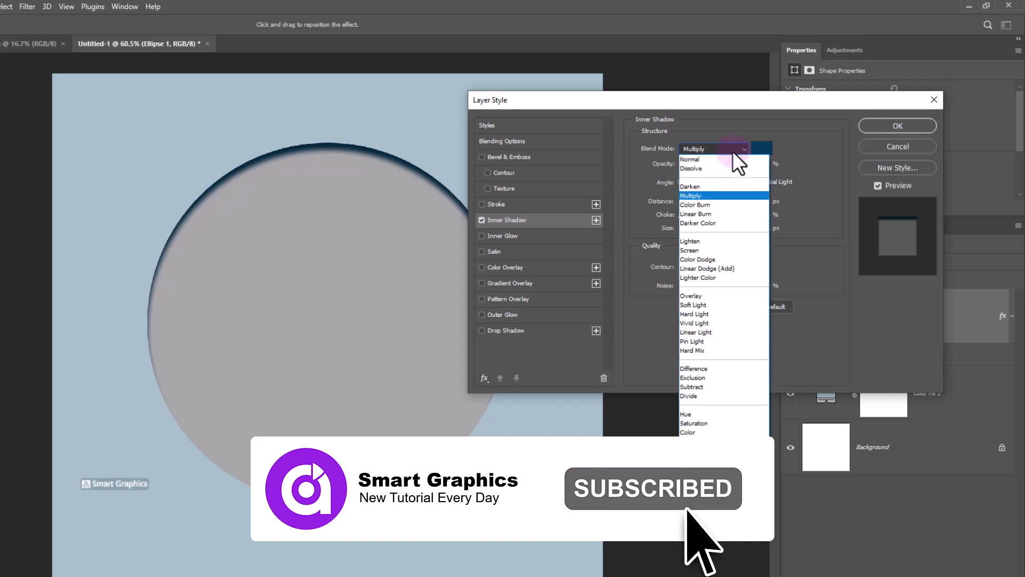
pyautogui.click(688, 195)
pyautogui.click(760, 151)
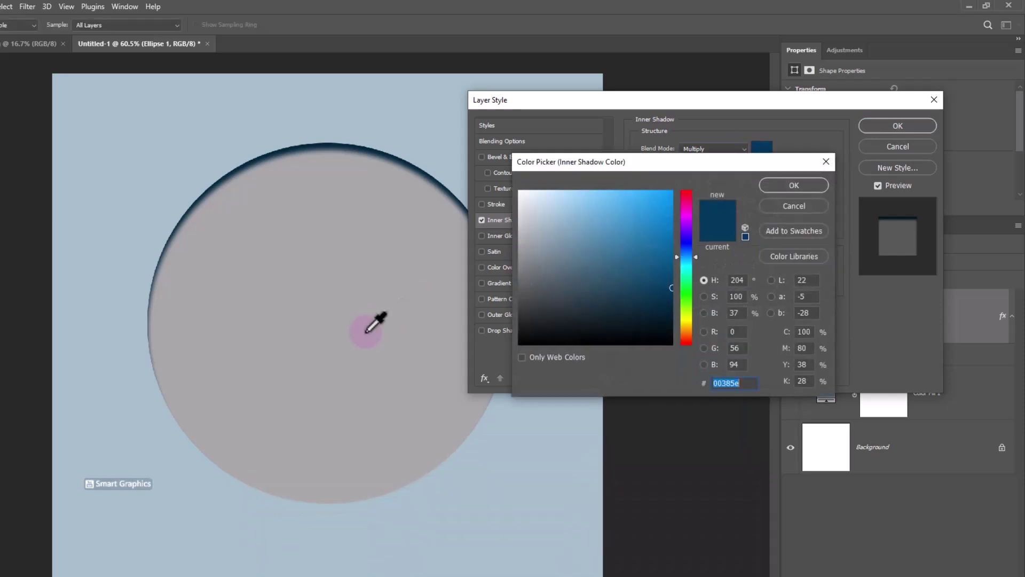
pyautogui.click(367, 330)
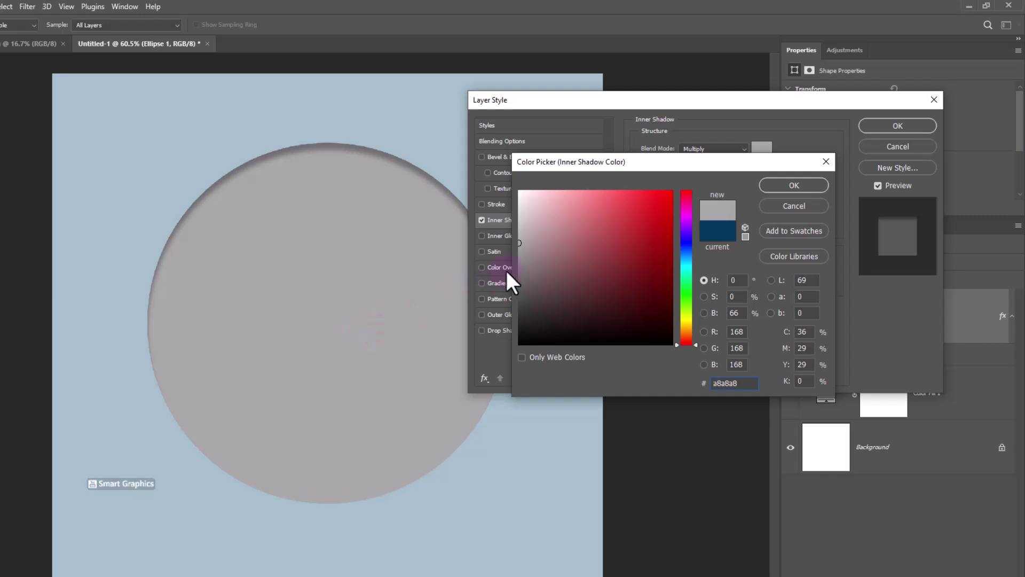
pyautogui.moveTo(530, 278); pyautogui.dragTo(506, 283)
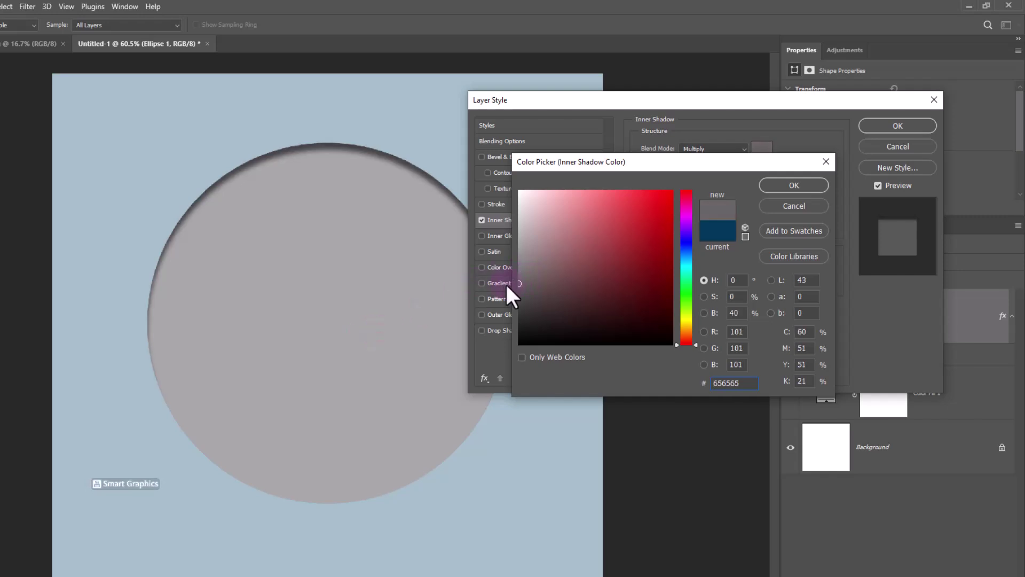
pyautogui.click(785, 187)
# Set the inner shadow to 38% opacity, 0 px distance, 32% choke and 250 px size, and apply the layer style
pyautogui.moveTo(701, 200); pyautogui.dragTo(719, 232)
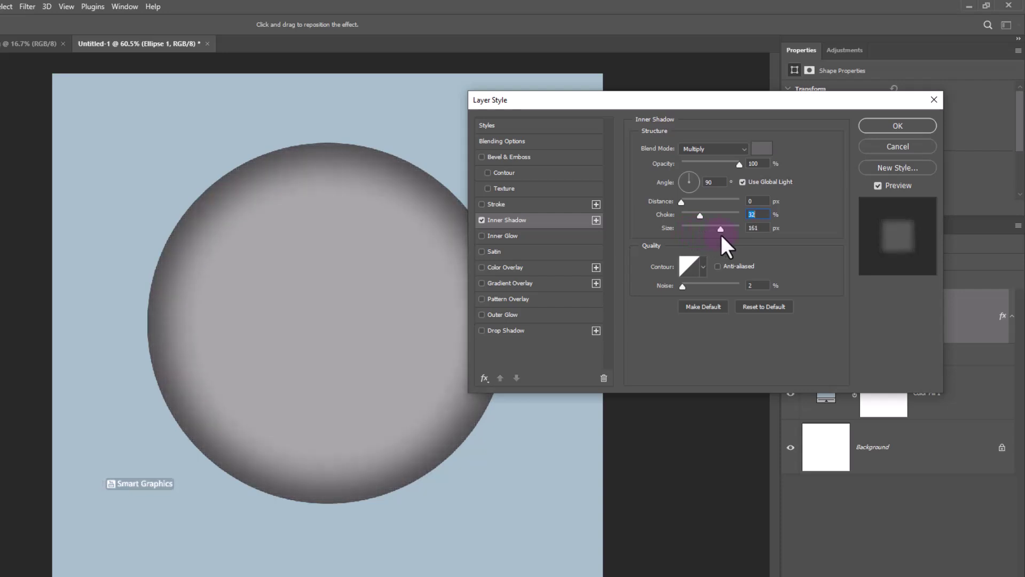
pyautogui.moveTo(722, 235); pyautogui.dragTo(719, 233)
pyautogui.moveTo(739, 164); pyautogui.dragTo(702, 165)
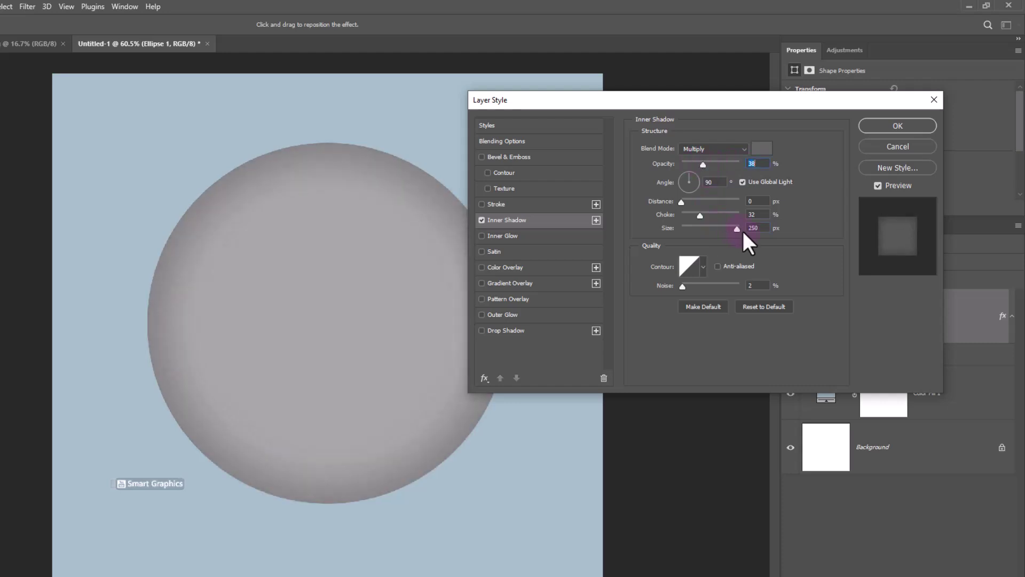
pyautogui.moveTo(742, 229); pyautogui.dragTo(746, 229)
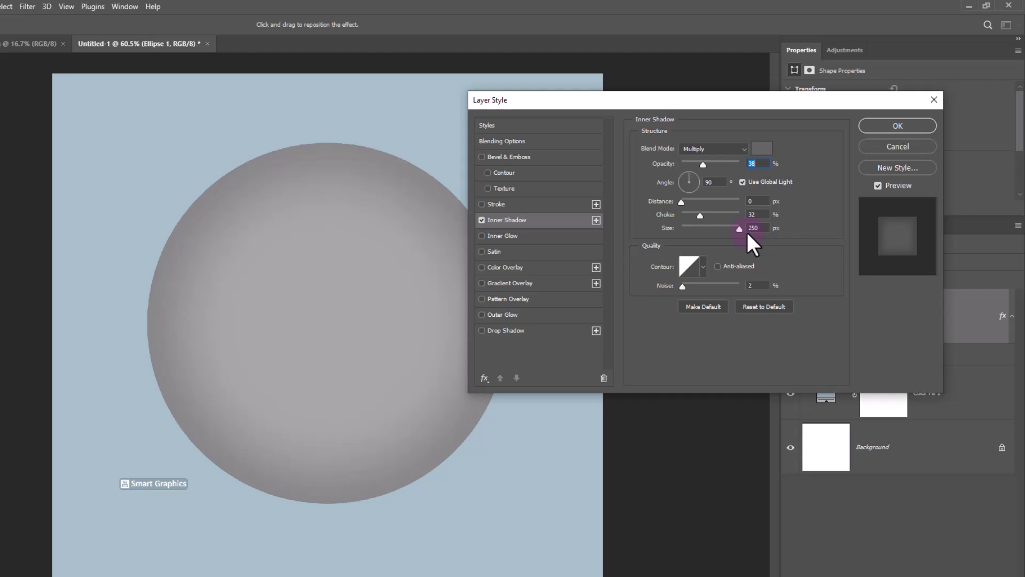
pyautogui.click(745, 229)
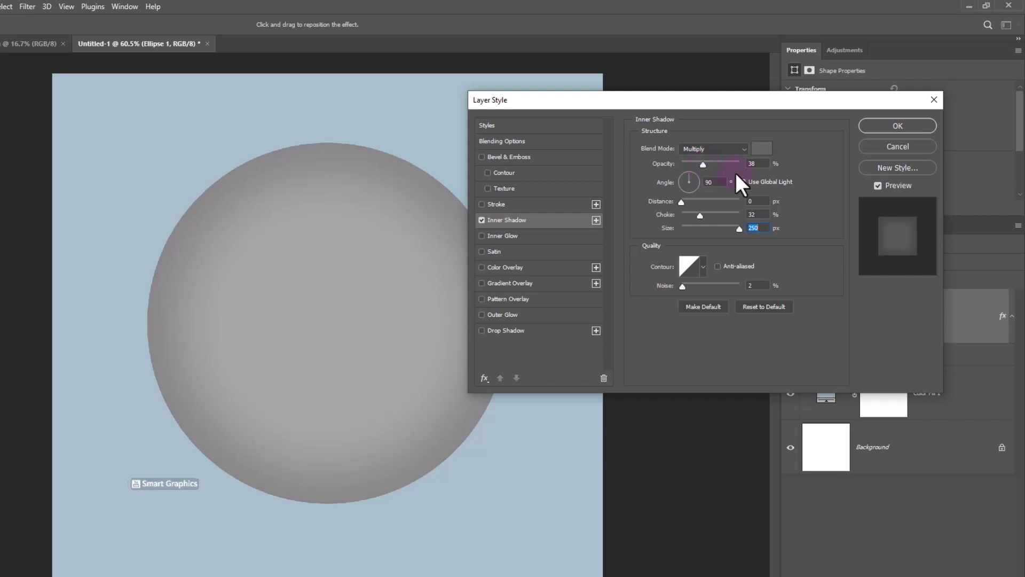
pyautogui.click(911, 119)
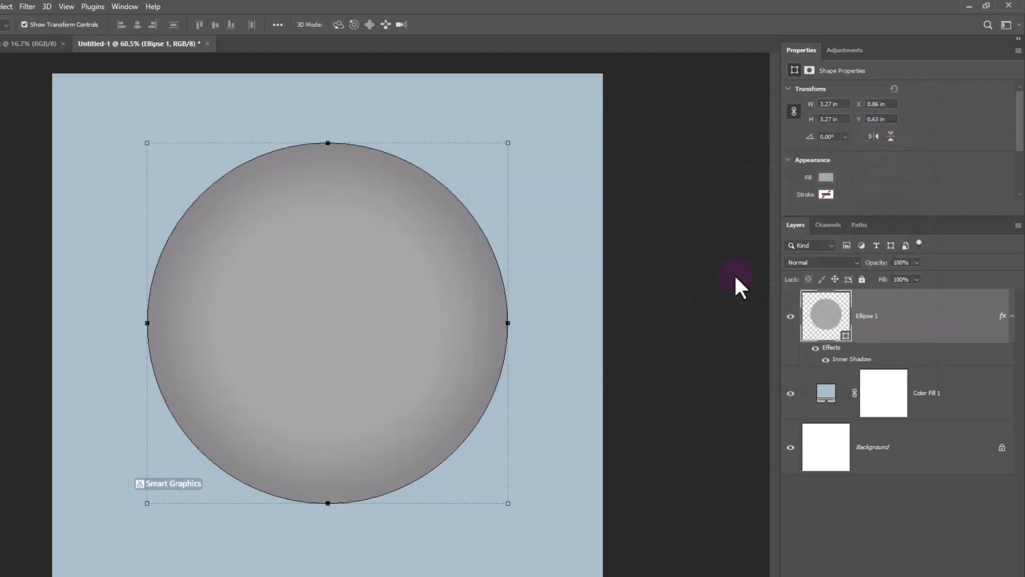
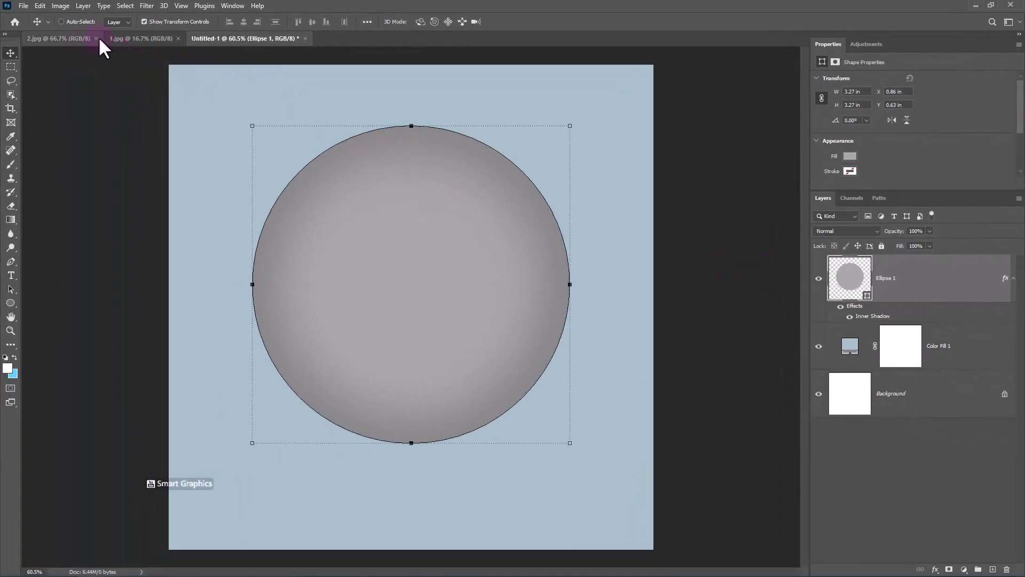
# Switch to the 1.jpg document, select the portrait's subject and mask out its blue background
pyautogui.click(118, 39)
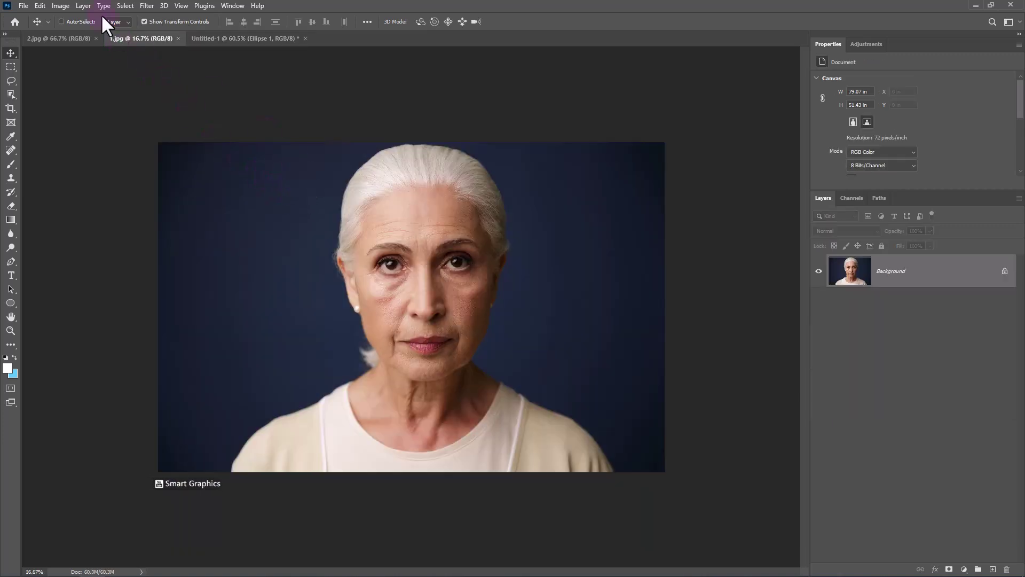
pyautogui.click(125, 6)
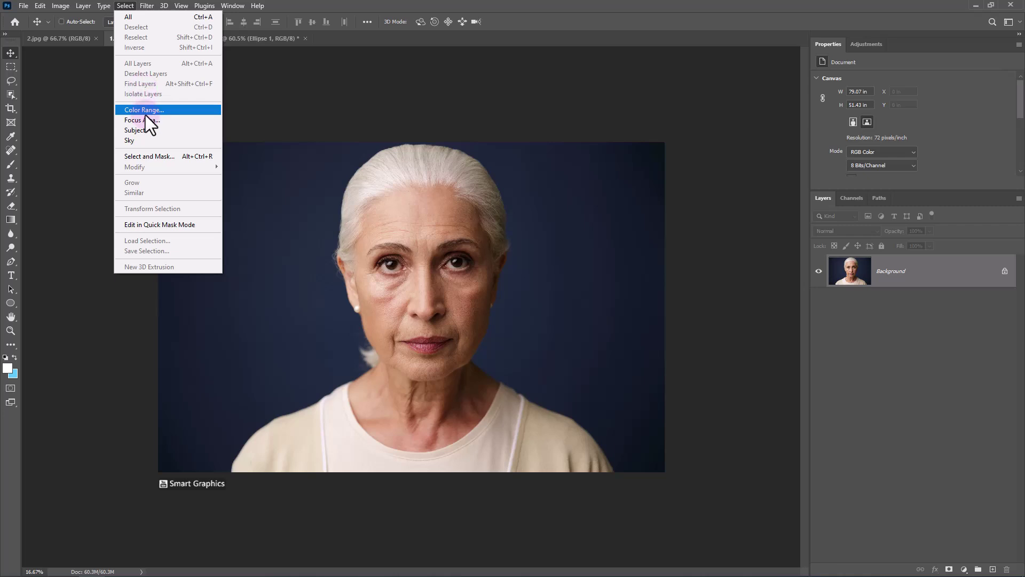
pyautogui.click(135, 131)
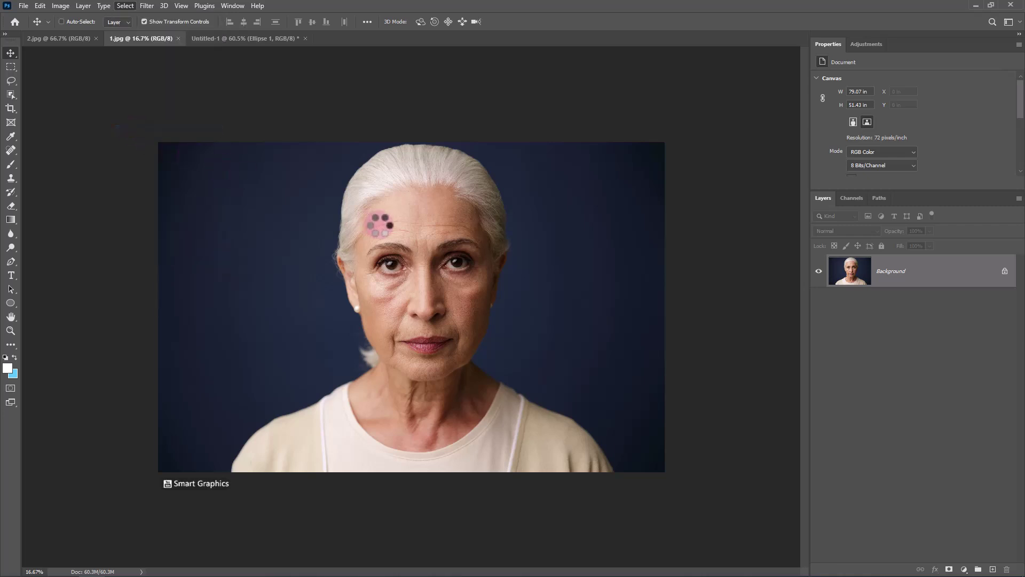
pyautogui.click(949, 570)
# Convert the masked portrait layer to a smart object and rename it Model 1
pyautogui.rightClick(960, 283)
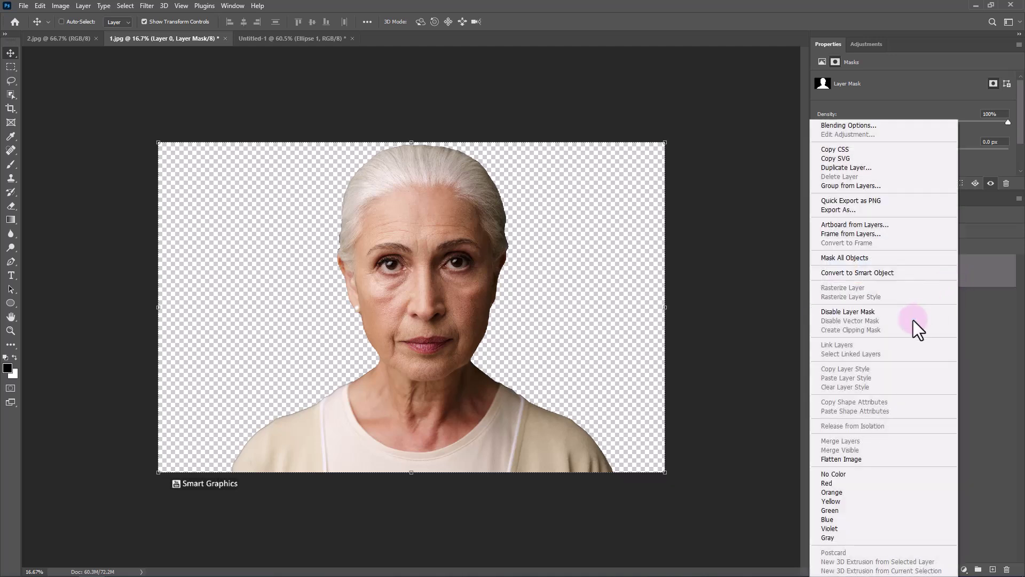
pyautogui.click(857, 272)
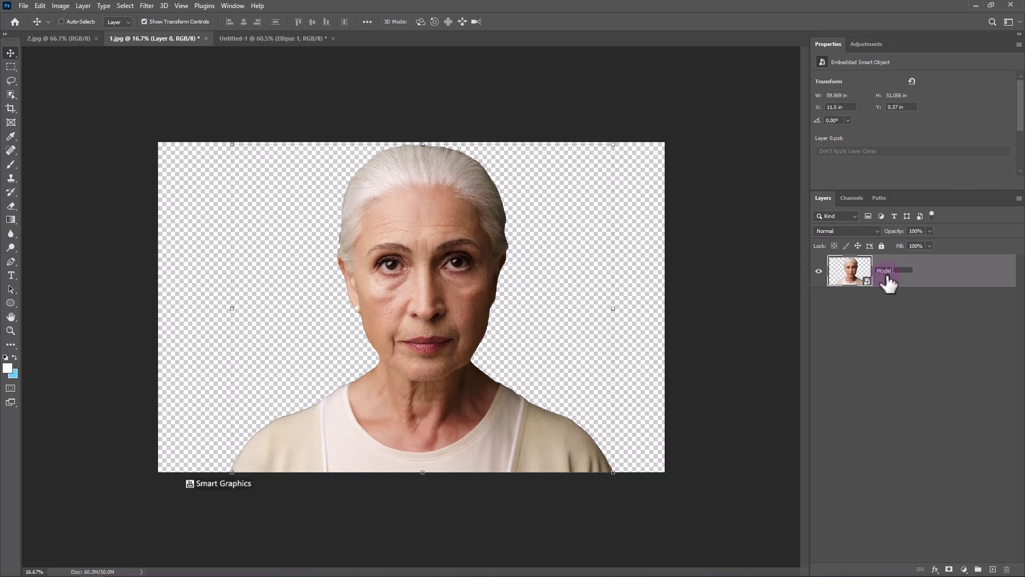
pyautogui.press('Return')
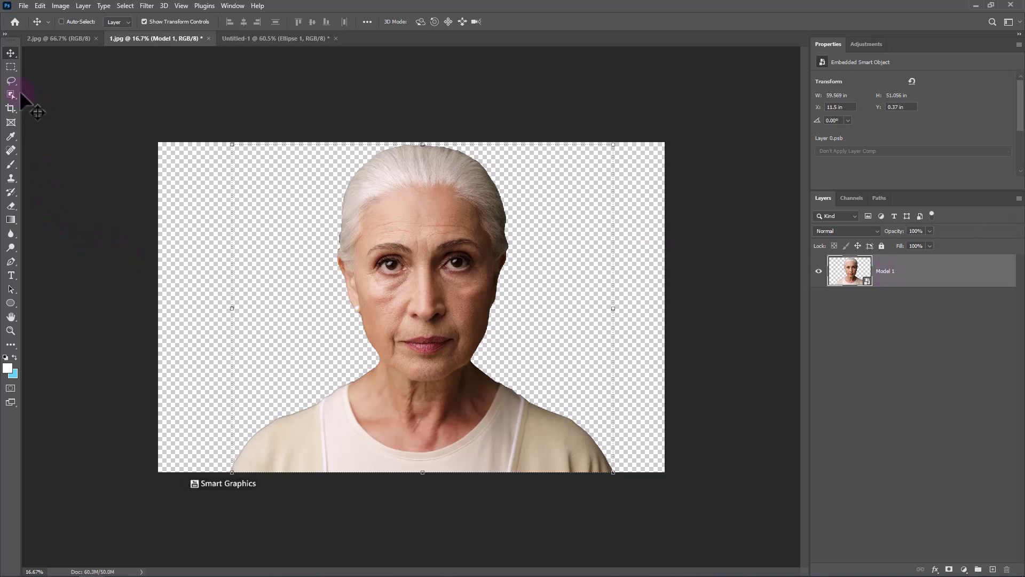
# Copy the Model 1 layer into the Untitled-1 document, placing it over the grey circle
pyautogui.moveTo(411, 283); pyautogui.dragTo(435, 273)
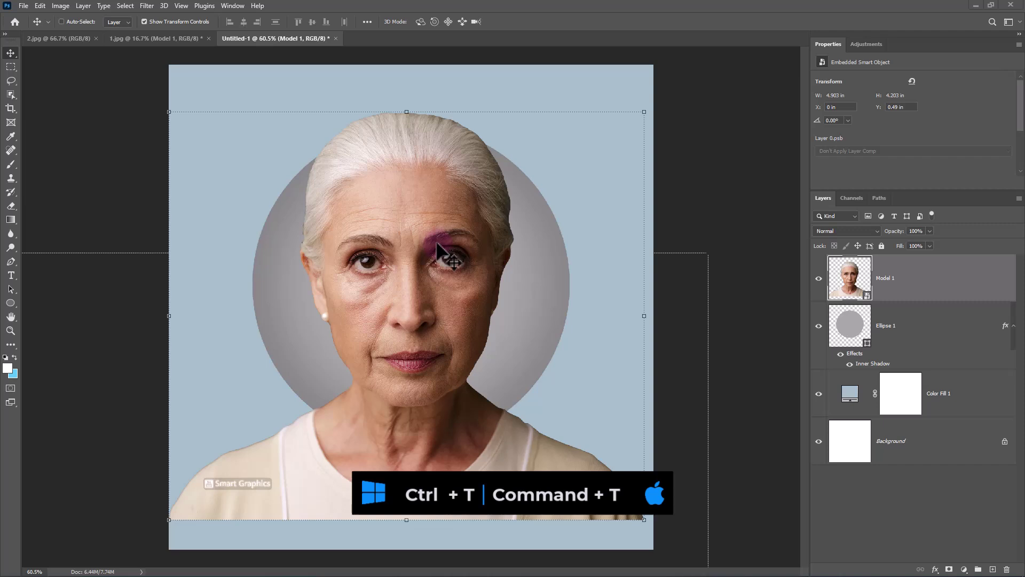
# Scale the Model 1 portrait to 8.40% so it spans the canvas width, placing its head over the upper part of the grey circle
pyautogui.hotkey('ctrl', 't')
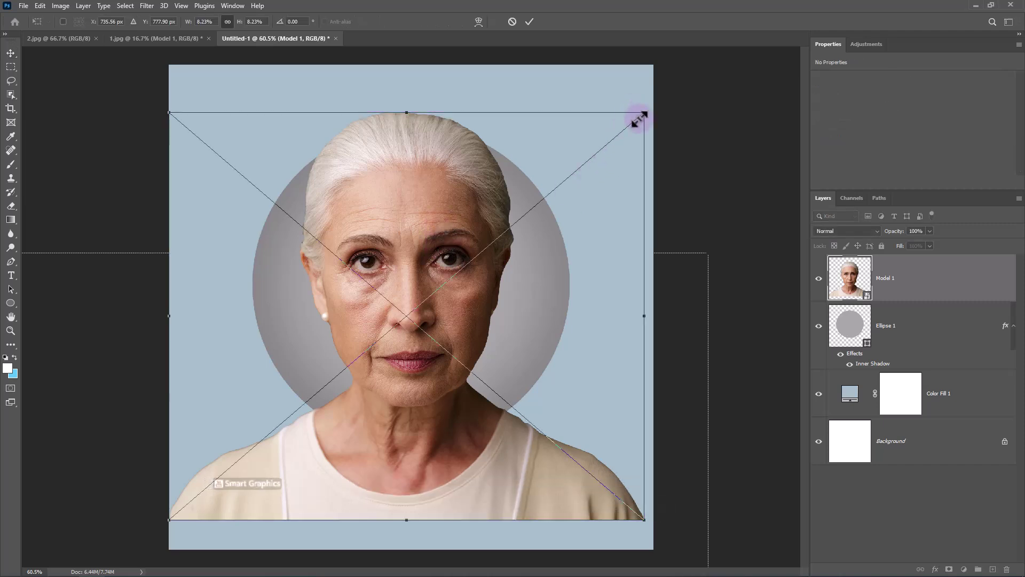
pyautogui.moveTo(644, 111); pyautogui.dragTo(615, 137)
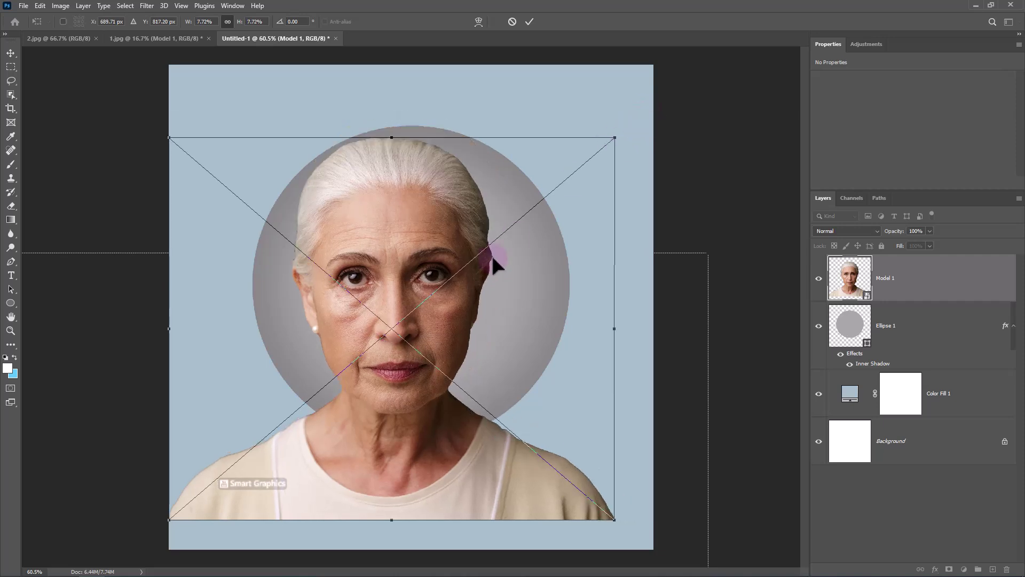
pyautogui.moveTo(494, 258); pyautogui.dragTo(510, 271)
pyautogui.moveTo(415, 162); pyautogui.dragTo(417, 117)
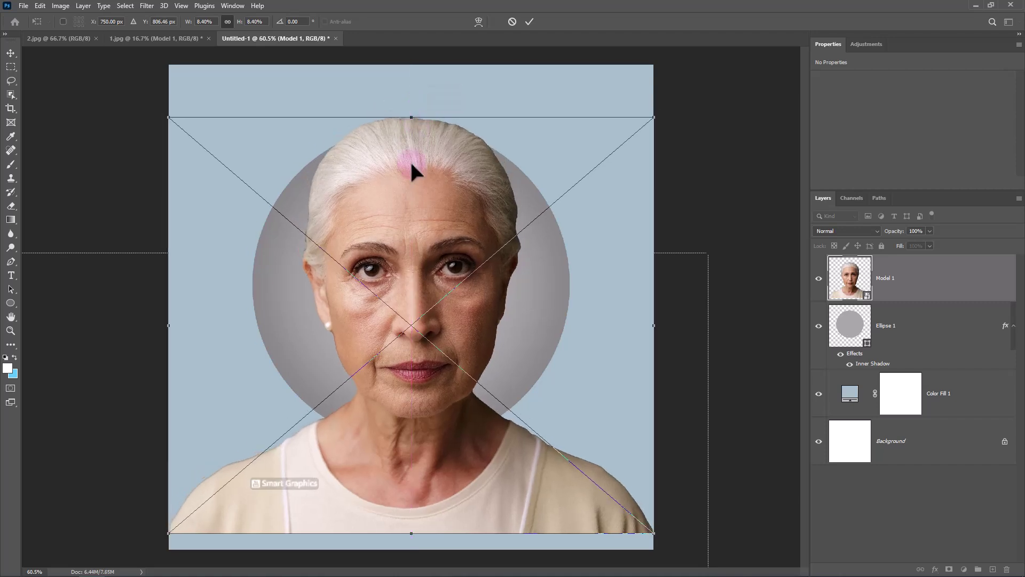
pyautogui.press('Return')
# With the Pen tool in Path mode, draw a closed curved path from the hair over the forehead, nose and cheek on the earring side
pyautogui.moveTo(10, 261); pyautogui.dragTo(33, 260)
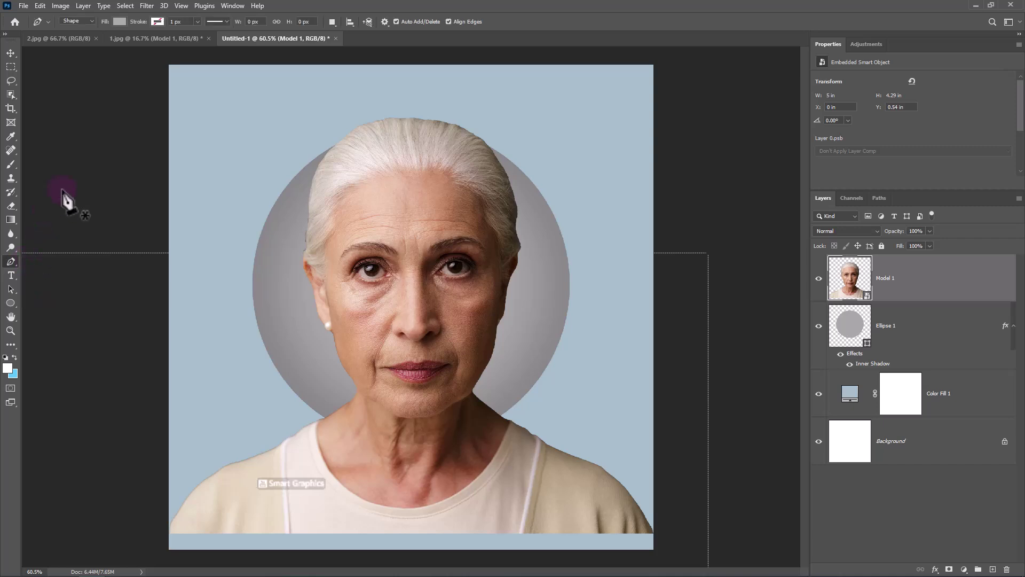
pyautogui.click(75, 37)
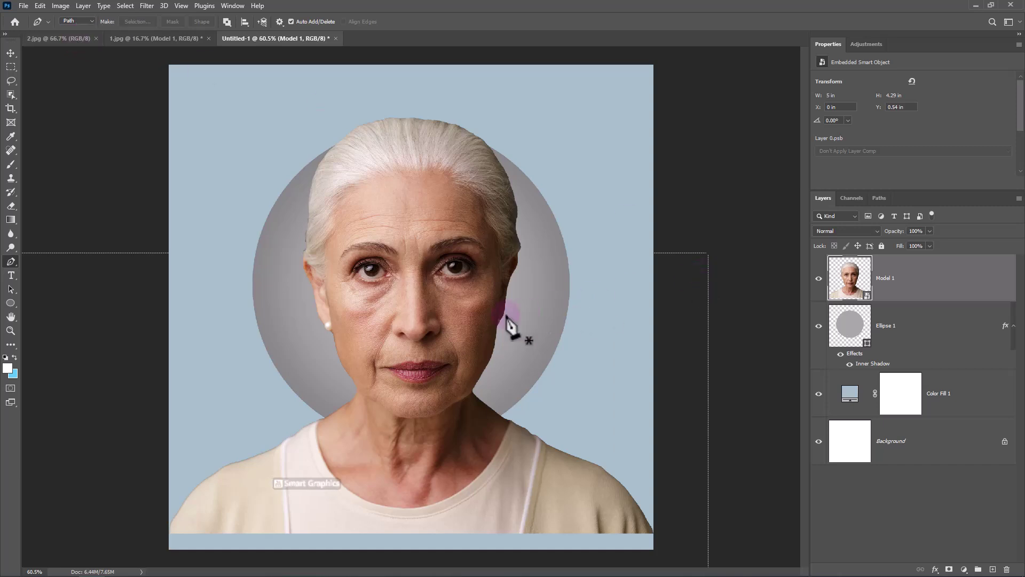
pyautogui.click(312, 174)
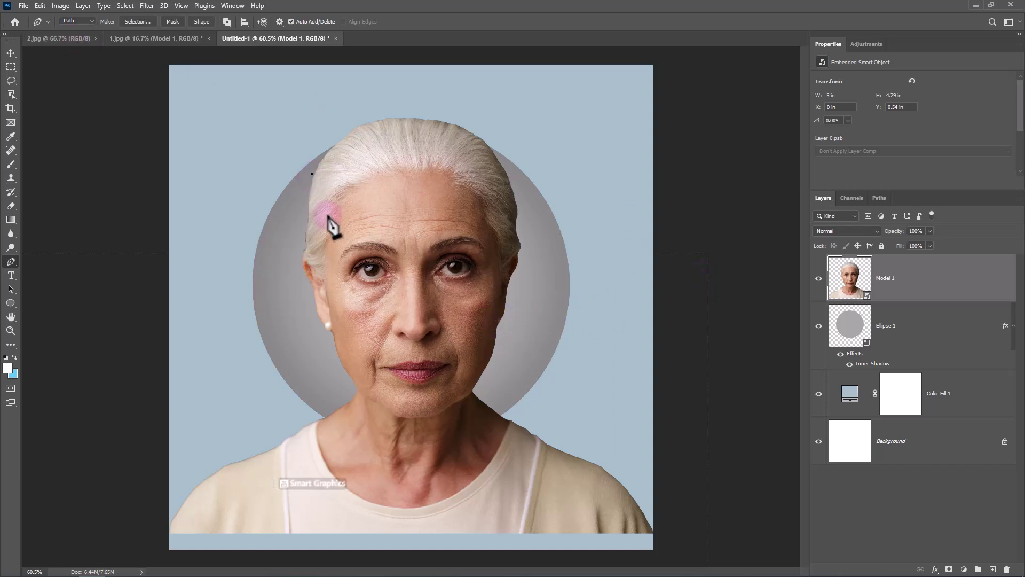
pyautogui.moveTo(350, 220); pyautogui.dragTo(384, 213)
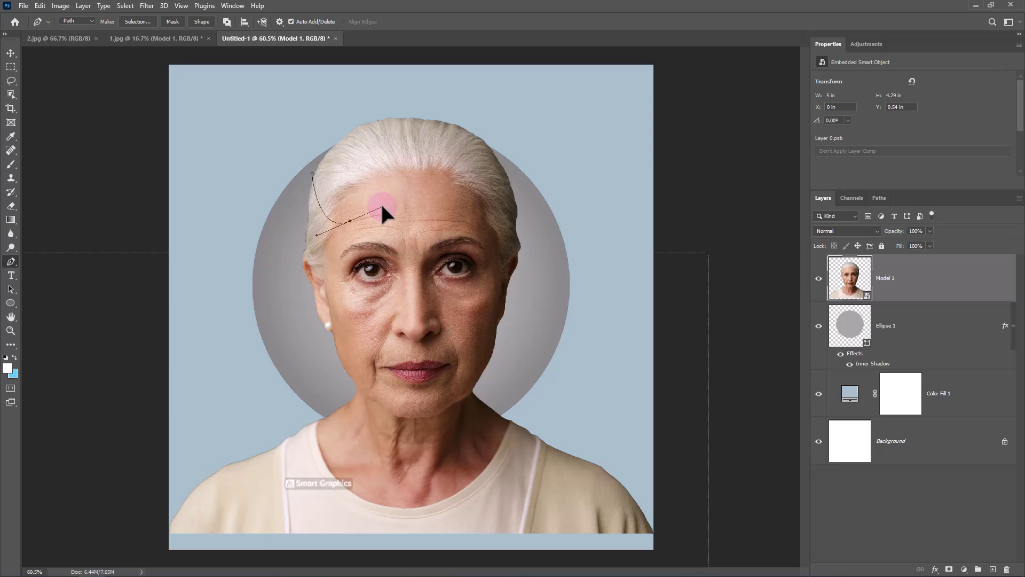
pyautogui.moveTo(408, 288); pyautogui.dragTo(395, 345)
pyautogui.moveTo(385, 381); pyautogui.dragTo(397, 398)
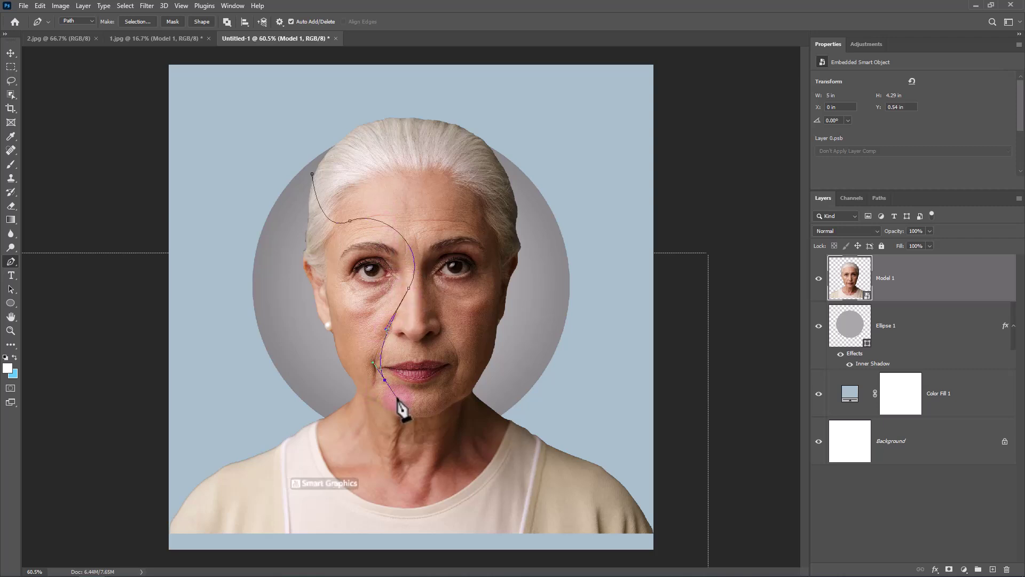
pyautogui.moveTo(345, 342); pyautogui.dragTo(332, 295)
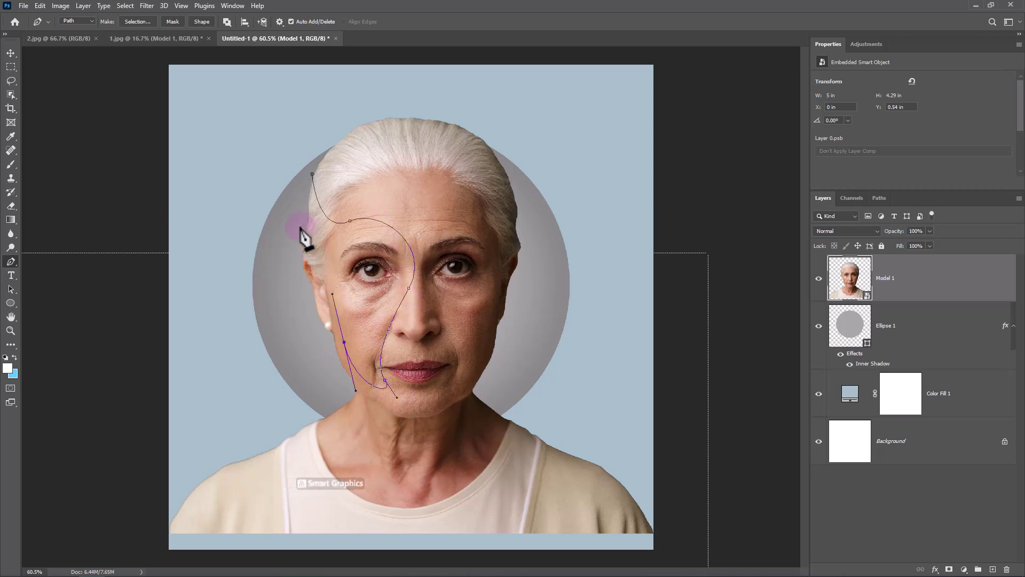
pyautogui.moveTo(297, 241); pyautogui.dragTo(250, 228)
pyautogui.click(312, 174)
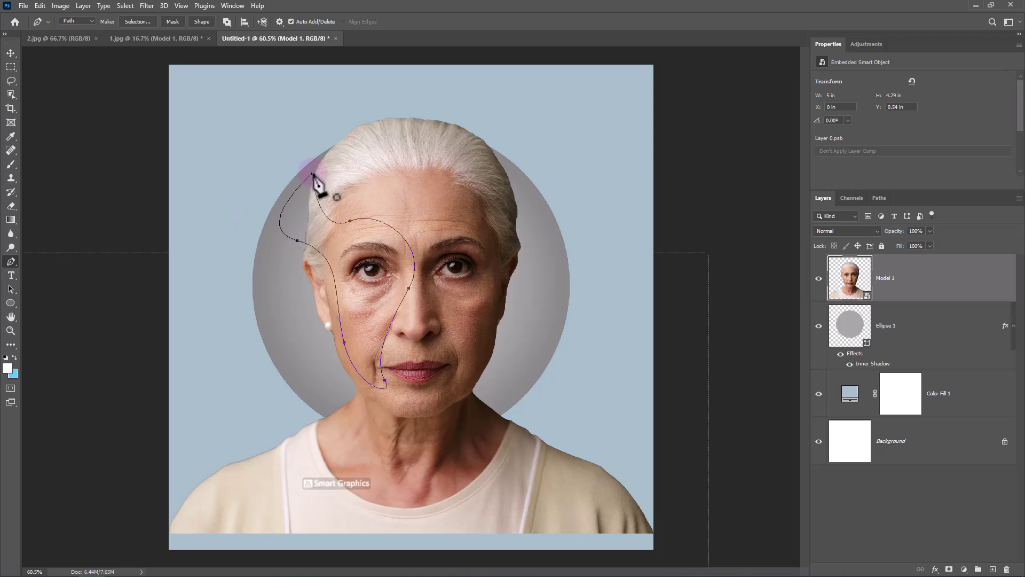
# Convert the face path to a new selection with 0 px feather and hide that area with a layer mask on Model 1
pyautogui.rightClick(332, 235)
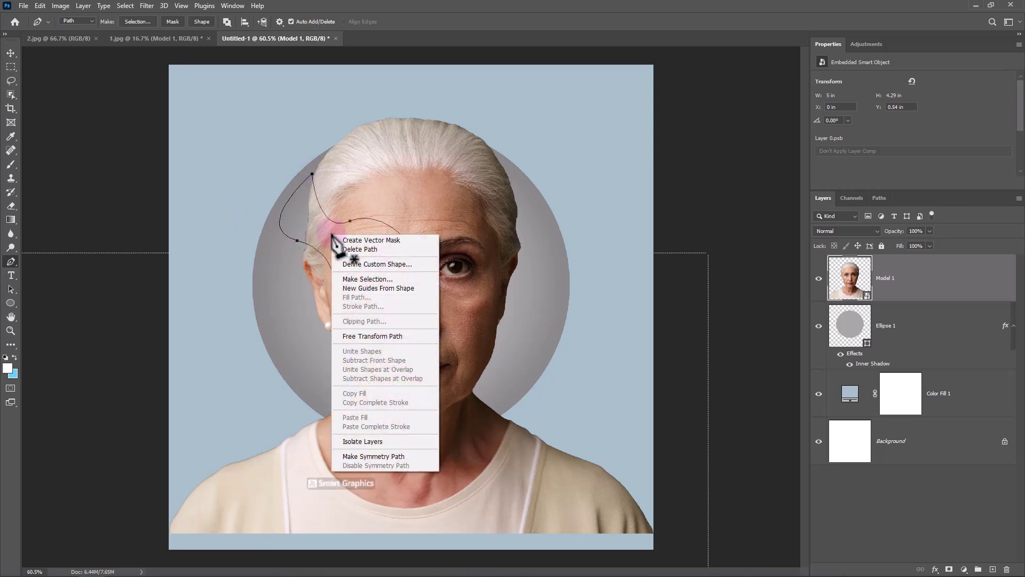
pyautogui.click(358, 279)
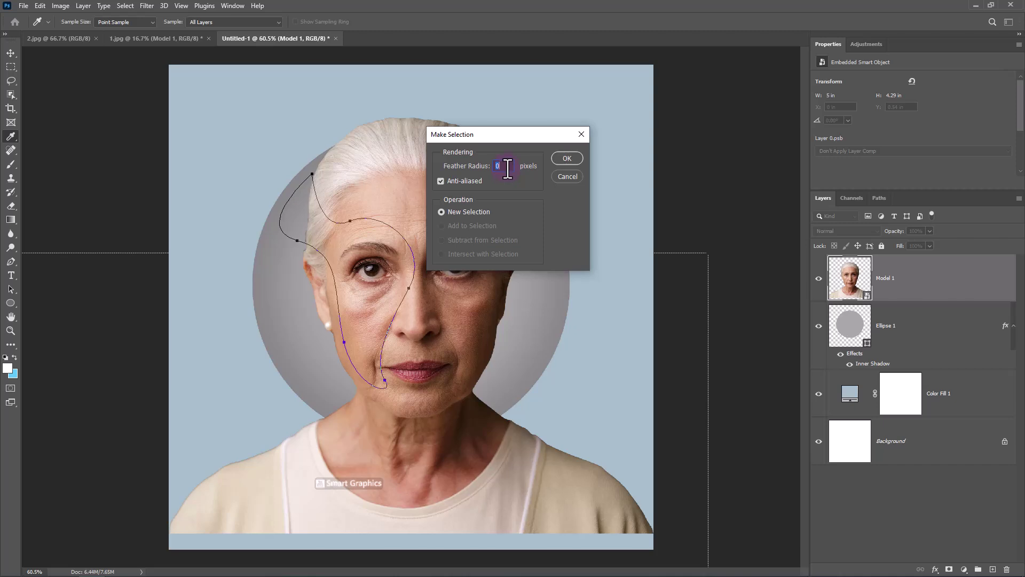
pyautogui.click(565, 159)
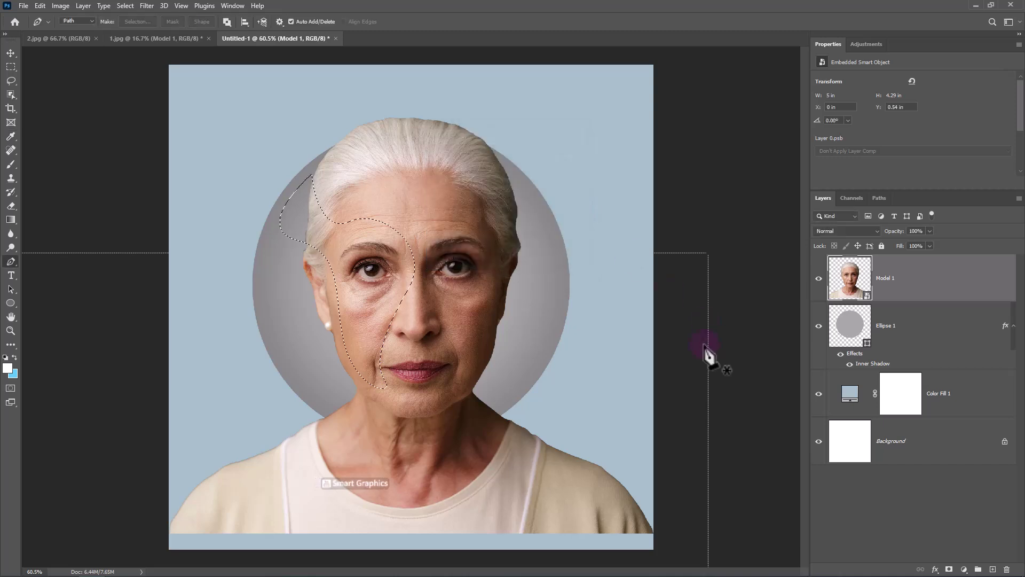
pyautogui.keyDown('alt'); pyautogui.click(949, 569); pyautogui.keyUp('alt')
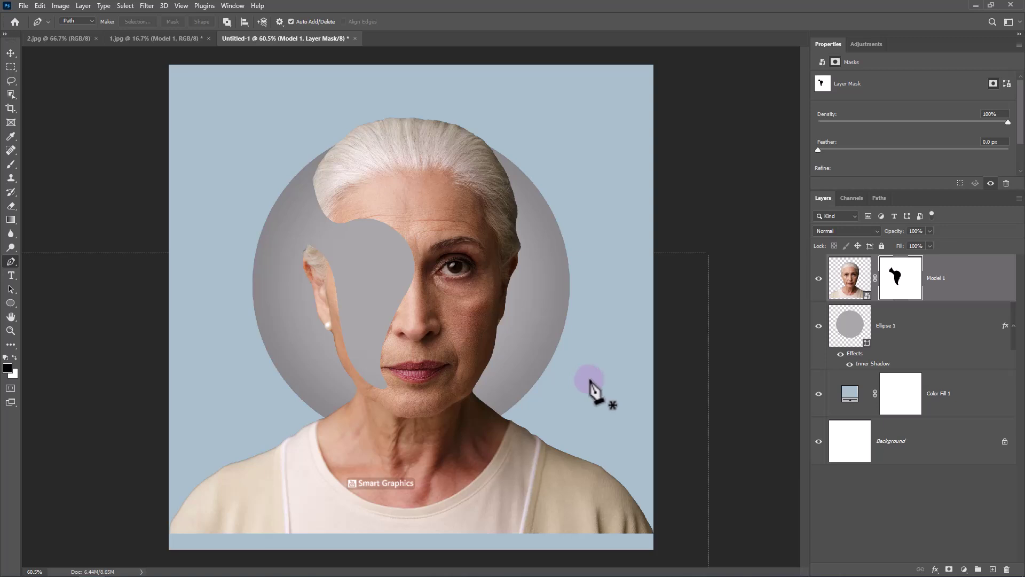
# Draw a deep U-shaped Pen path across the shoulders and chest, with its lowest point just above the portrait's lower edge
pyautogui.click(625, 393)
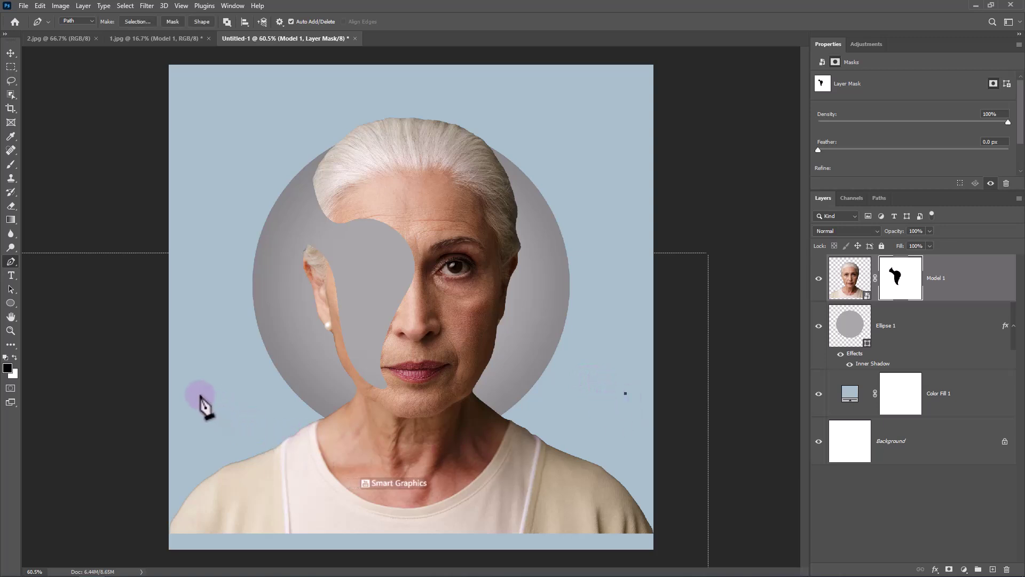
pyautogui.moveTo(197, 393); pyautogui.dragTo(172, 350)
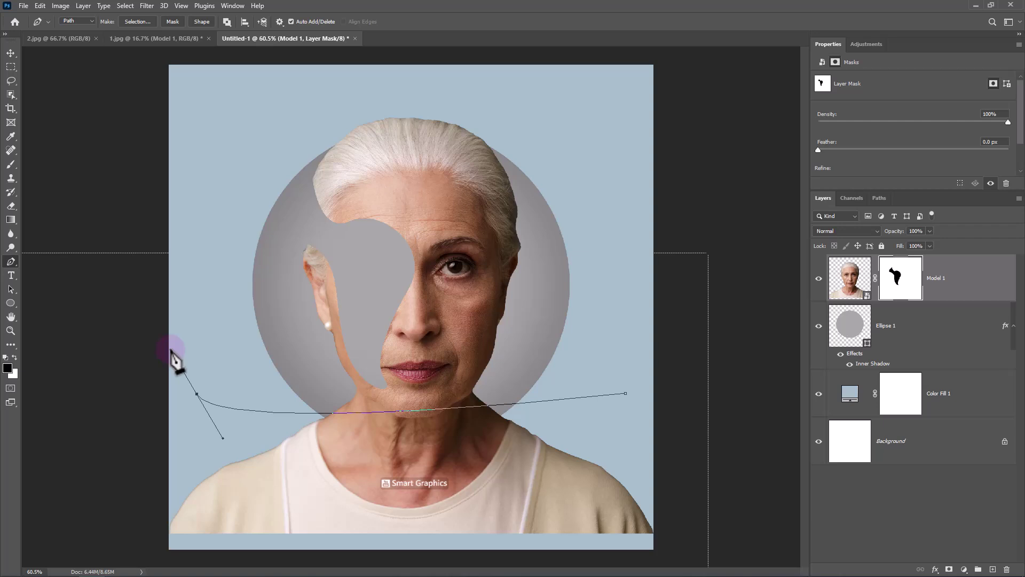
pyautogui.moveTo(171, 351); pyautogui.dragTo(171, 350)
pyautogui.moveTo(222, 437); pyautogui.dragTo(350, 573)
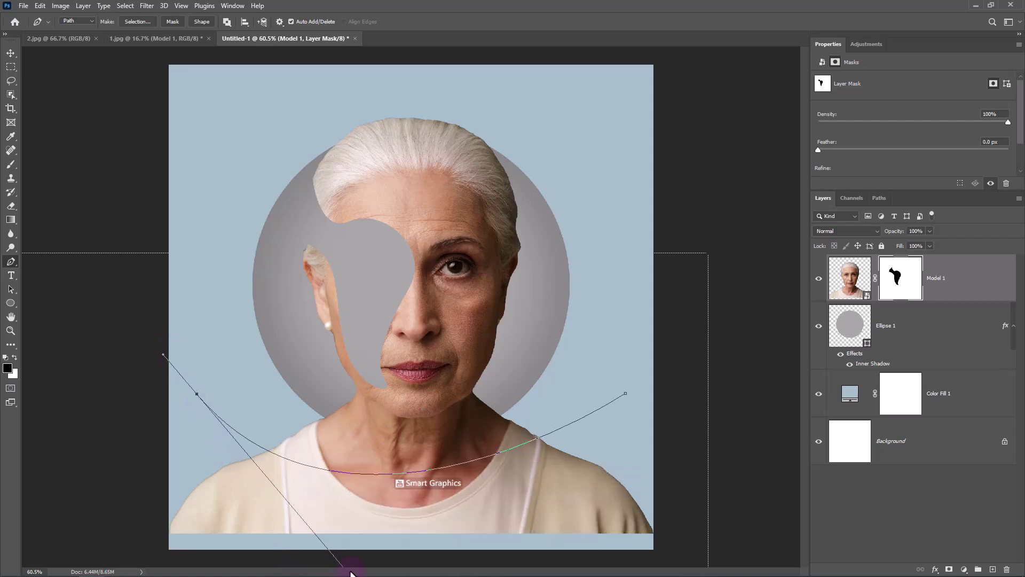
pyautogui.scroll(-2, 360, 481)
pyautogui.moveTo(370, 492); pyautogui.dragTo(403, 566)
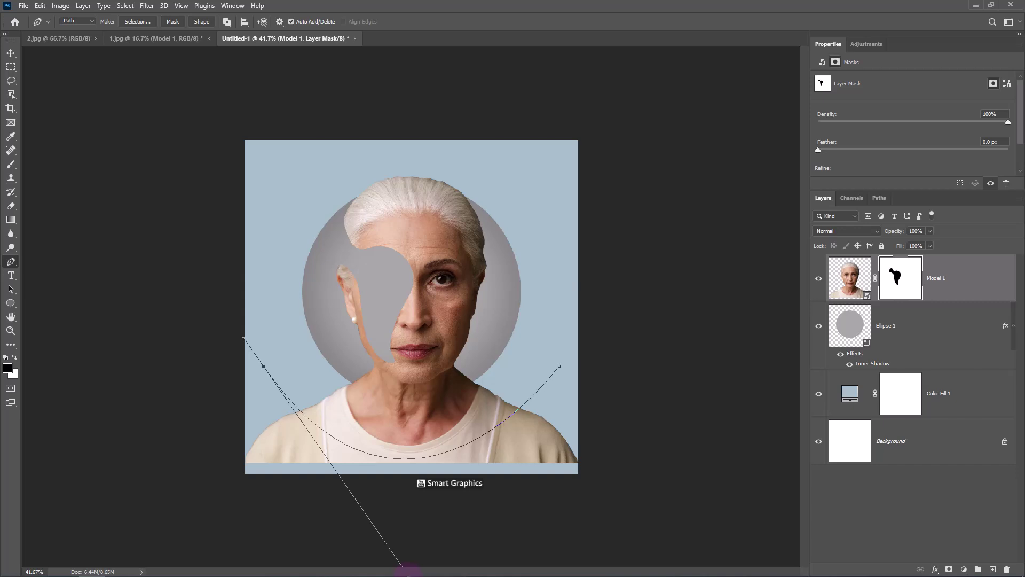
pyautogui.scroll(-1, 389, 476)
pyautogui.moveTo(401, 532); pyautogui.dragTo(406, 533)
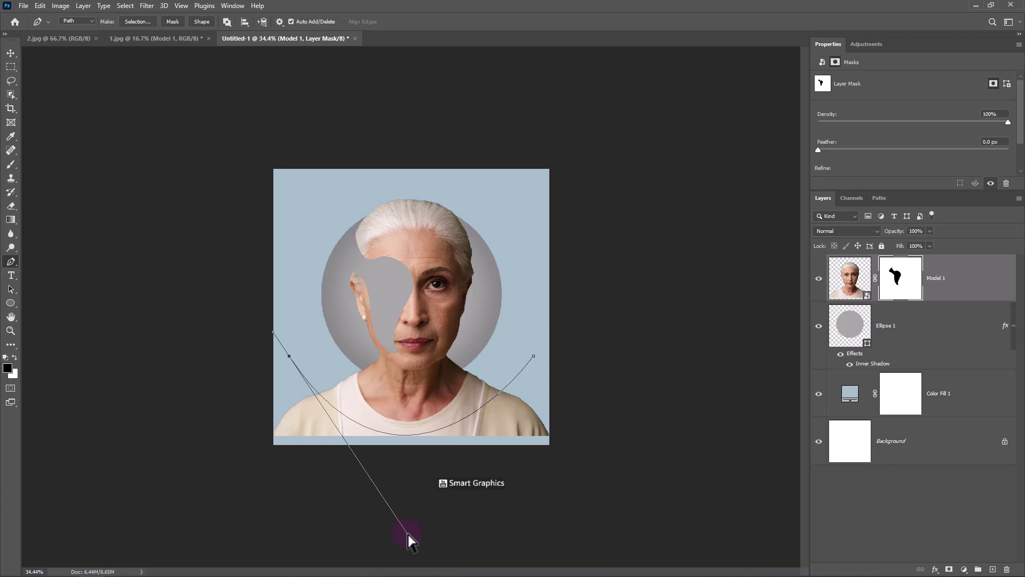
pyautogui.moveTo(408, 534); pyautogui.dragTo(409, 527)
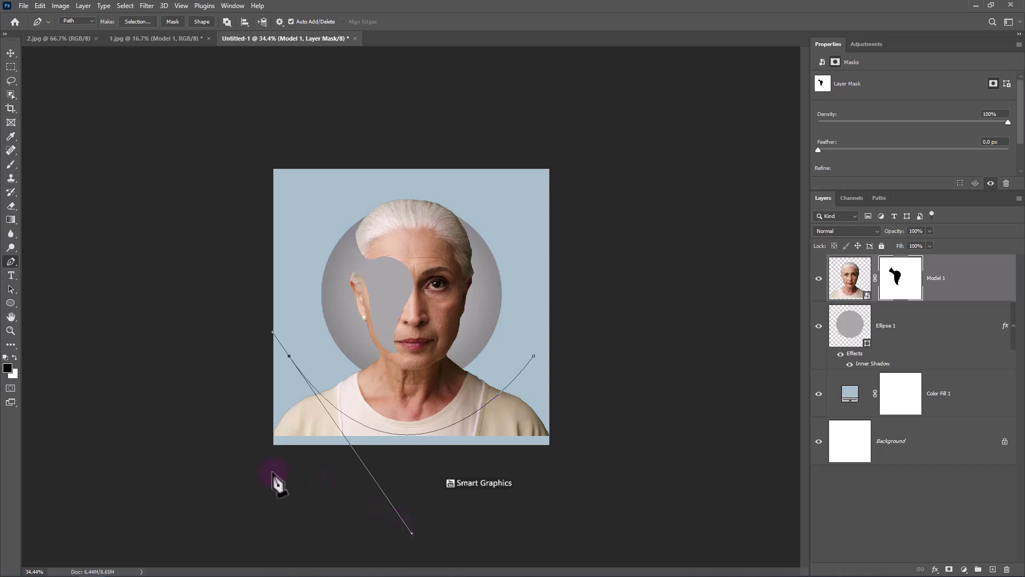
# Close the chest path with anchor points outside the canvas so it encloses the shoulders and lower edge of the portrait
pyautogui.click(255, 468)
pyautogui.click(393, 488)
pyautogui.click(563, 469)
pyautogui.click(572, 409)
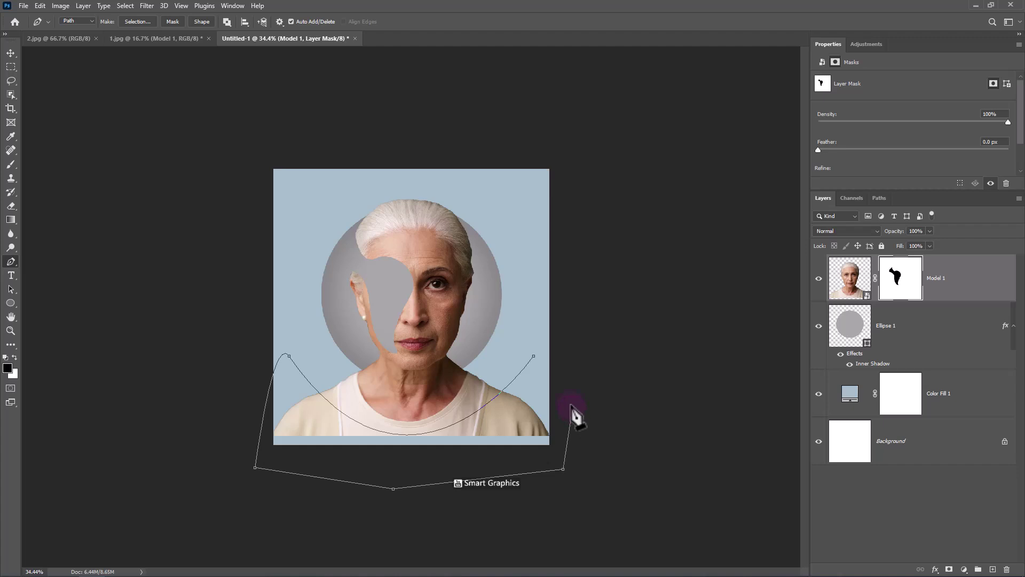
pyautogui.click(534, 355)
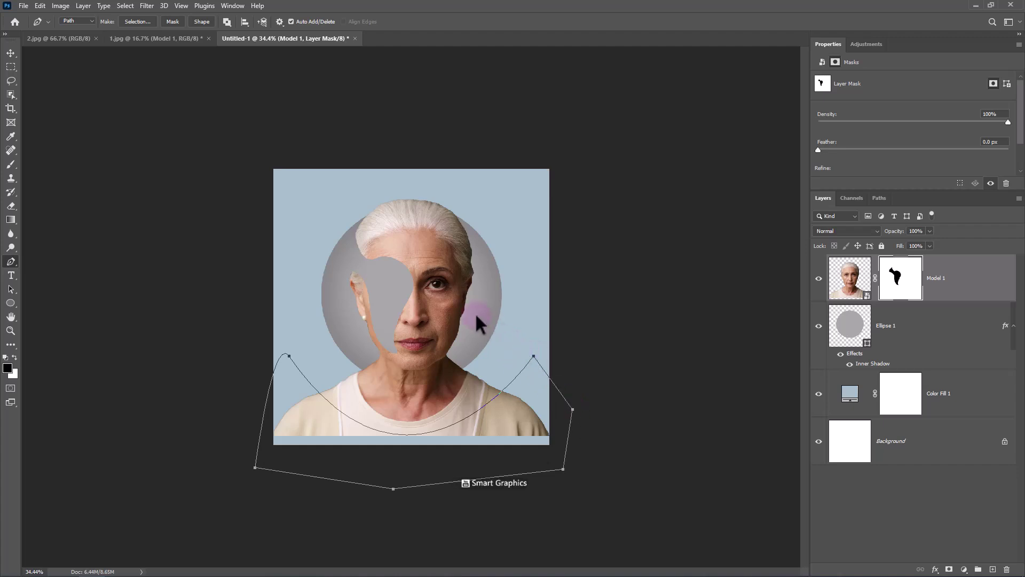
# Convert the closed chest path to a new anti-aliased selection with 0 px feather
pyautogui.scroll(2, 475, 321)
pyautogui.rightClick(517, 451)
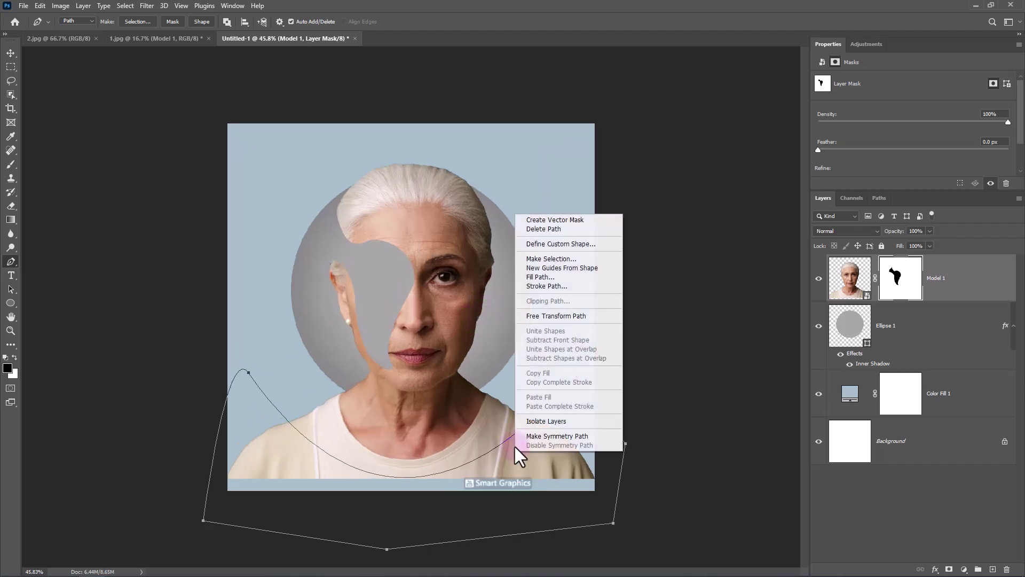
pyautogui.click(543, 260)
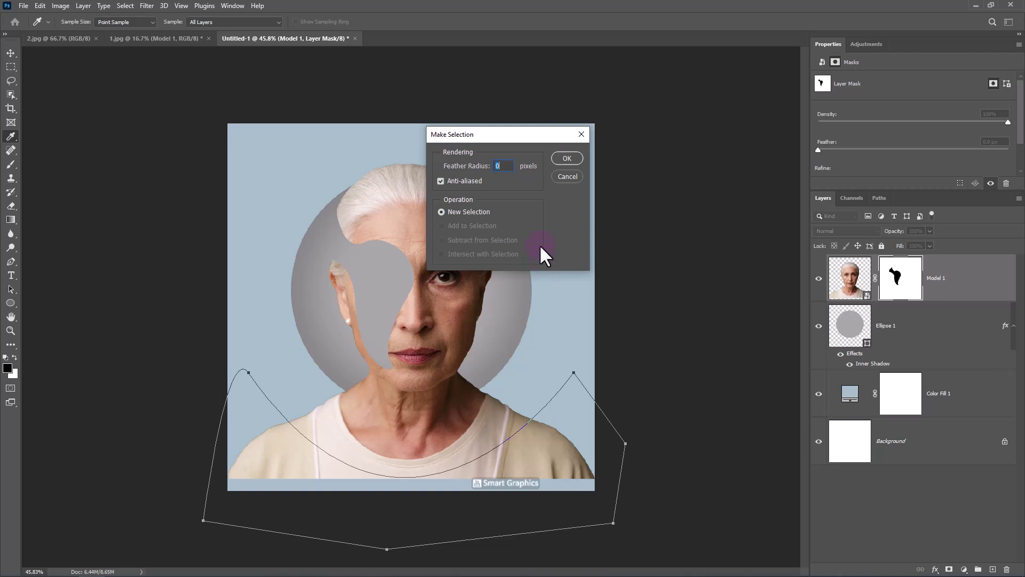
pyautogui.click(561, 160)
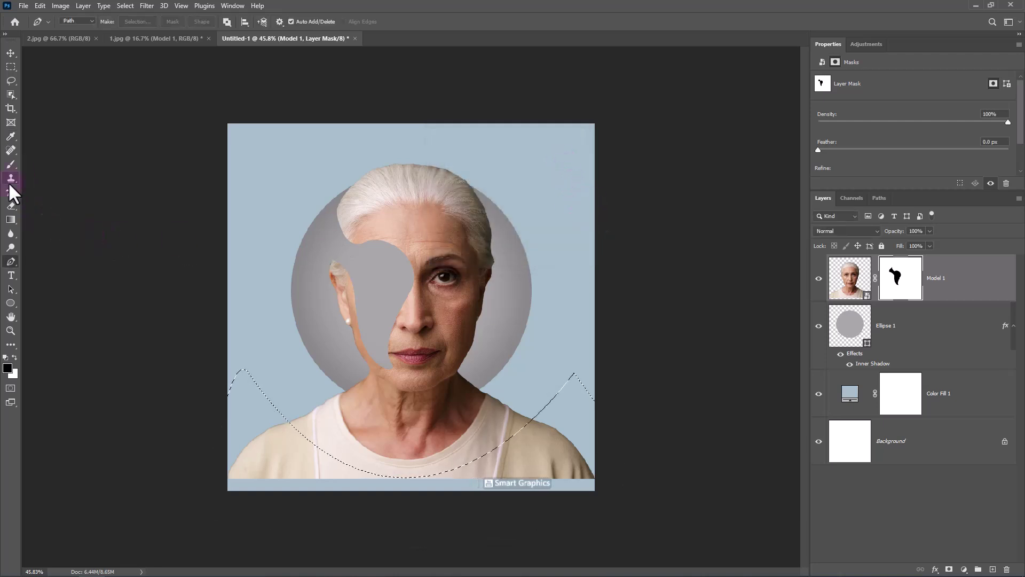
# Paint black on the Model 1 layer mask inside the selection to trim the lower body to a curve, and deselect
pyautogui.click(10, 164)
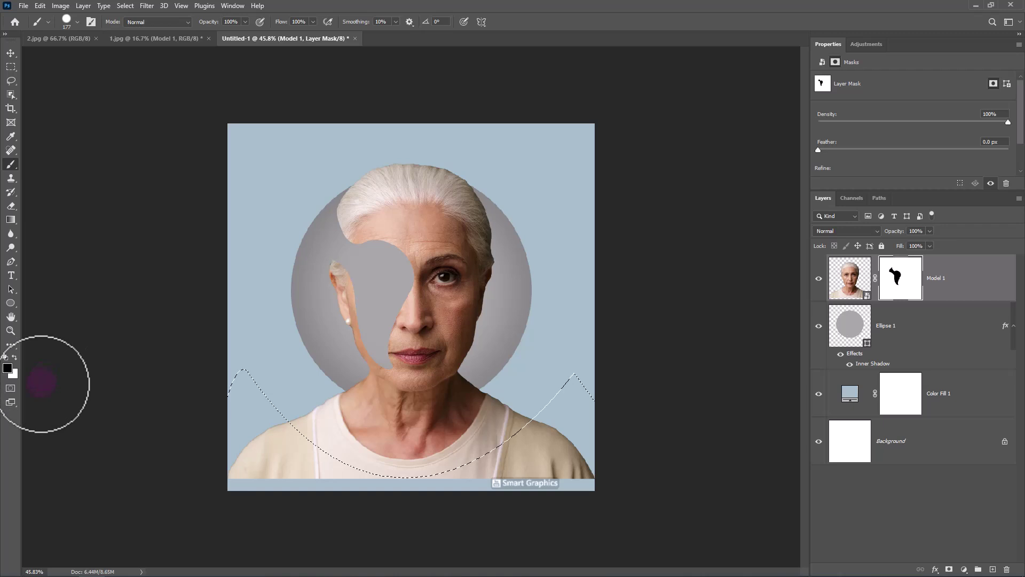
pyautogui.moveTo(261, 463)
pyautogui.mouseDown()
pyautogui.moveTo(292, 474)
pyautogui.moveTo(254, 429)
pyautogui.moveTo(265, 455)
pyautogui.moveTo(387, 487)
pyautogui.moveTo(449, 483)
pyautogui.moveTo(537, 457)
pyautogui.moveTo(573, 416)
pyautogui.moveTo(554, 470)
pyautogui.moveTo(595, 433)
pyautogui.moveTo(304, 439)
pyautogui.moveTo(218, 374)
pyautogui.moveTo(259, 483)
pyautogui.mouseUp()
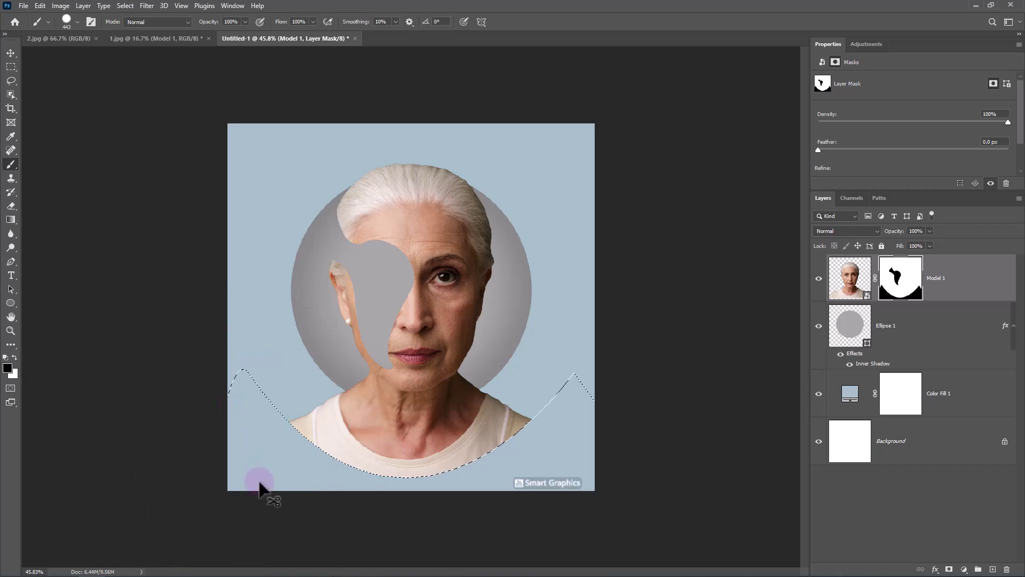
pyautogui.hotkey('ctrl', 'd')
pyautogui.hotkey('ctrl', '+')
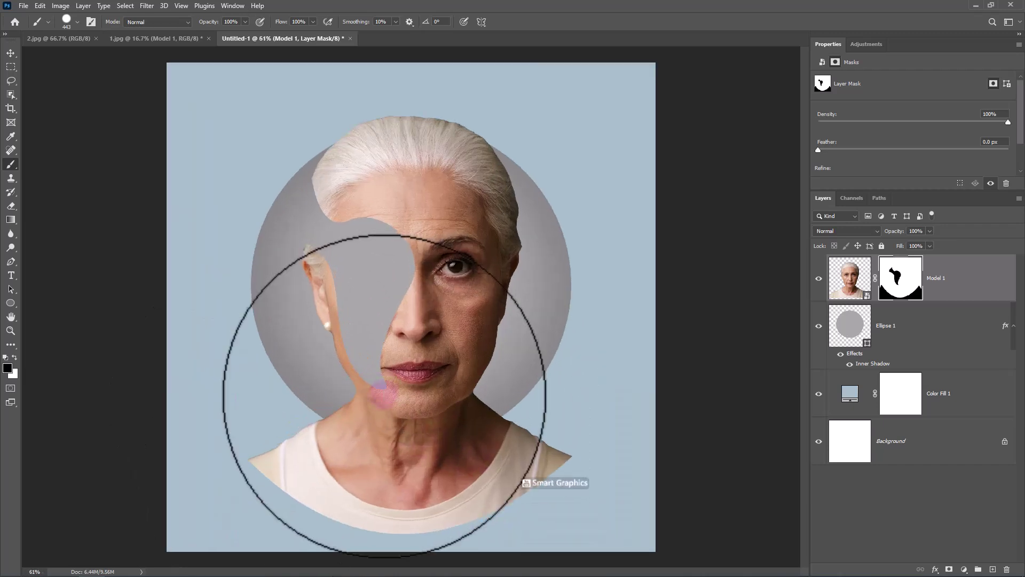
# Above the Ellipse 1 layer, draw a closed Pen shape from the hair to the nose, its curved edge crossing the face cut-out
pyautogui.click(955, 327)
pyautogui.click(902, 332)
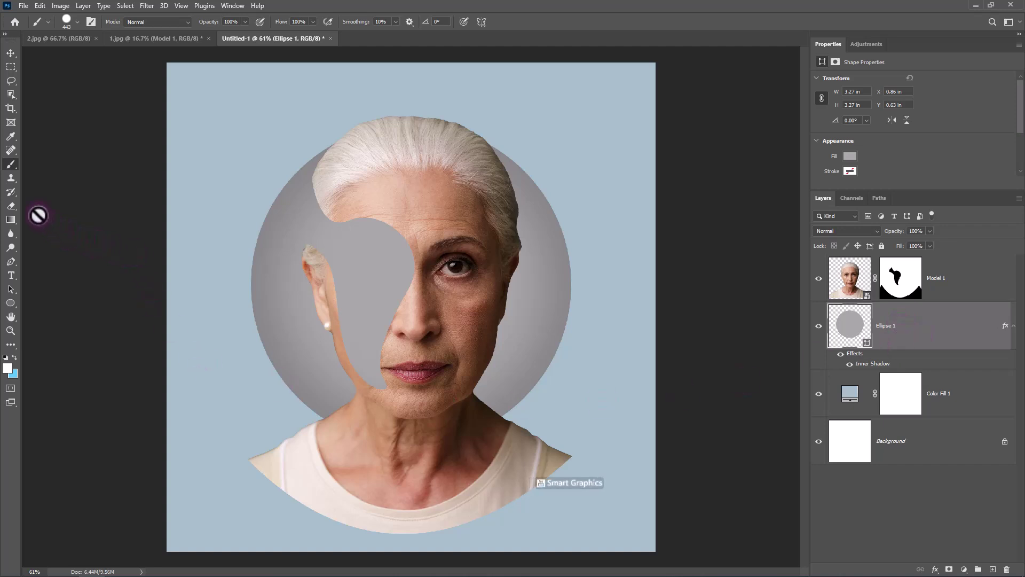
pyautogui.click(12, 261)
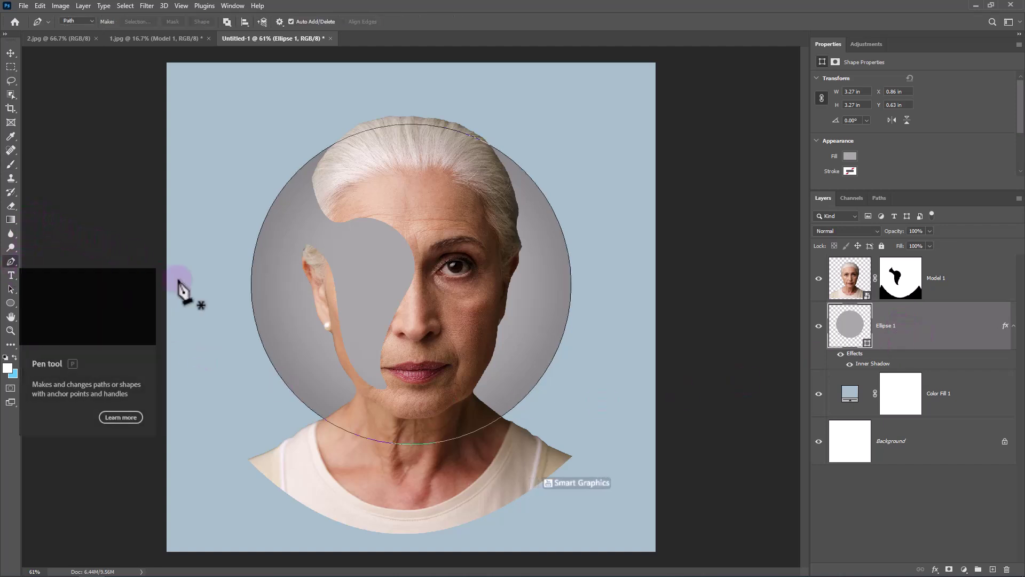
pyautogui.click(80, 21)
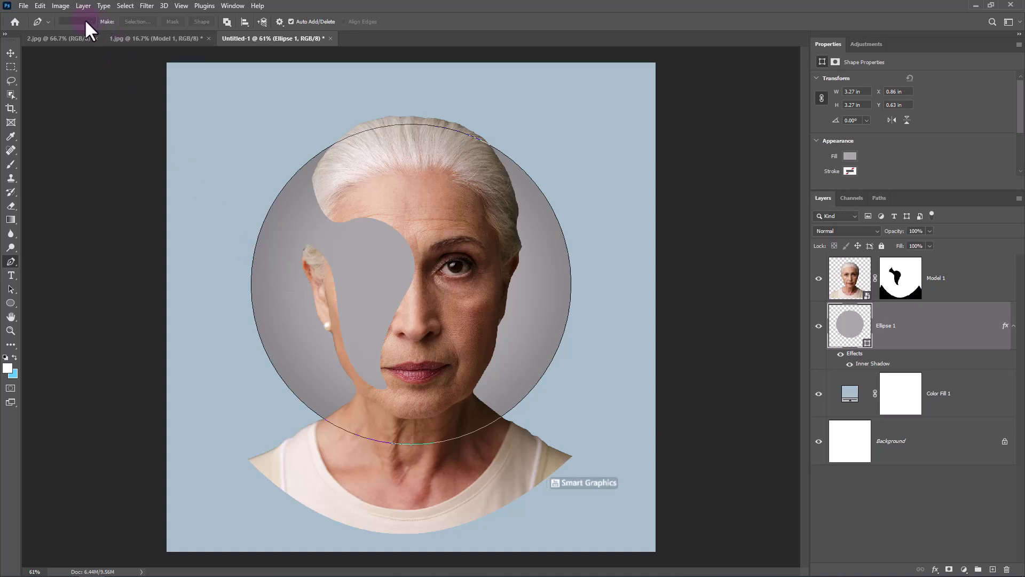
pyautogui.click(75, 30)
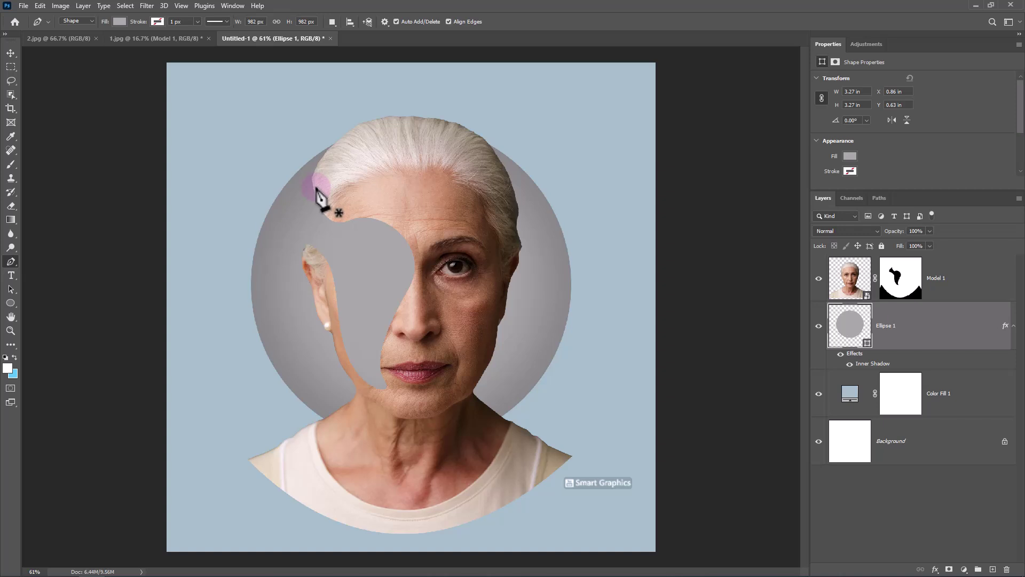
pyautogui.moveTo(319, 162); pyautogui.dragTo(394, 274)
pyautogui.moveTo(406, 298); pyautogui.dragTo(396, 345)
pyautogui.moveTo(442, 218); pyautogui.dragTo(396, 182)
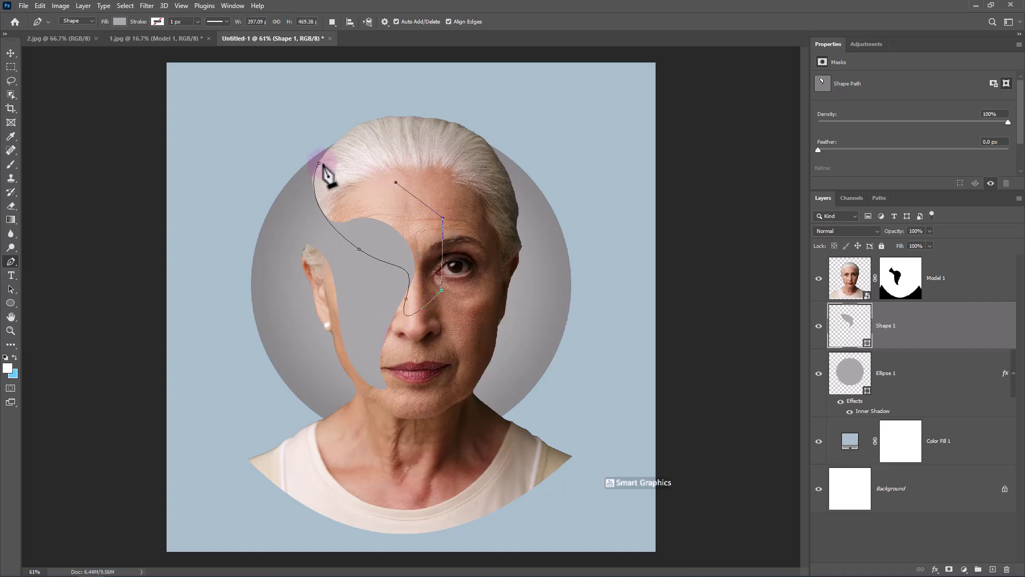
pyautogui.click(318, 163)
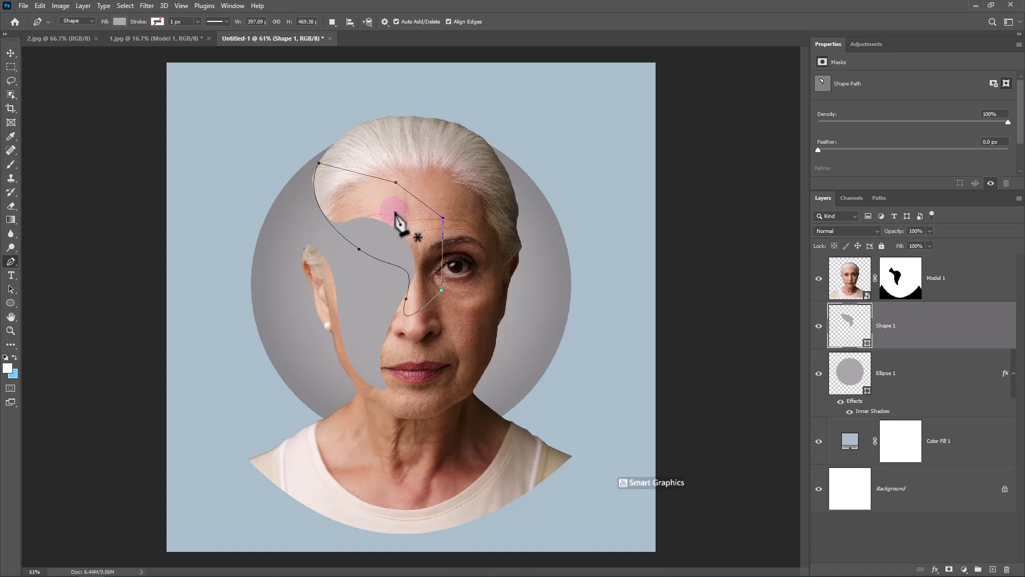
# Fill the Pen shape Shape 1 with skin colour c68f74 sampled from the woman's cheek
pyautogui.click(119, 22)
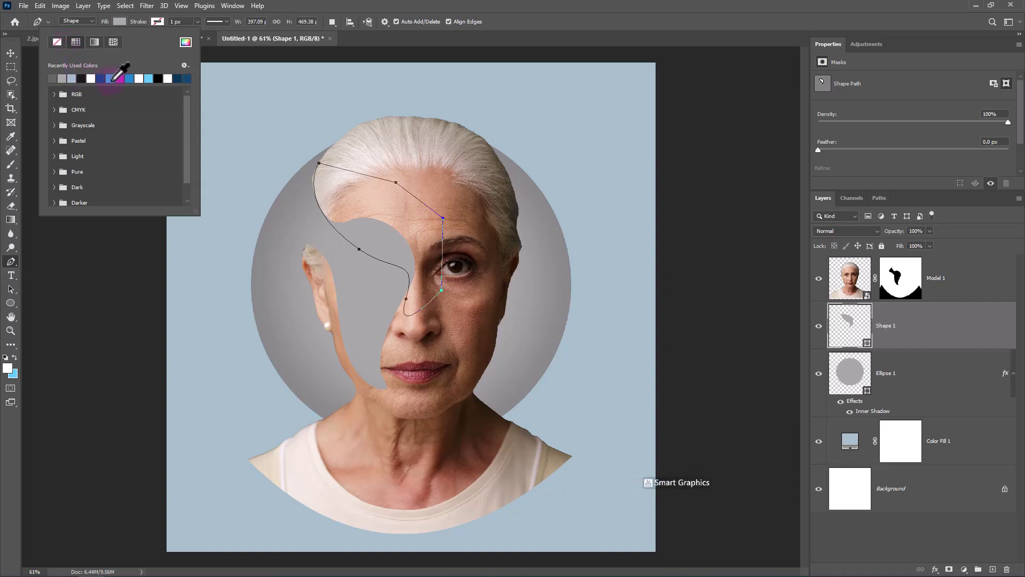
pyautogui.click(186, 42)
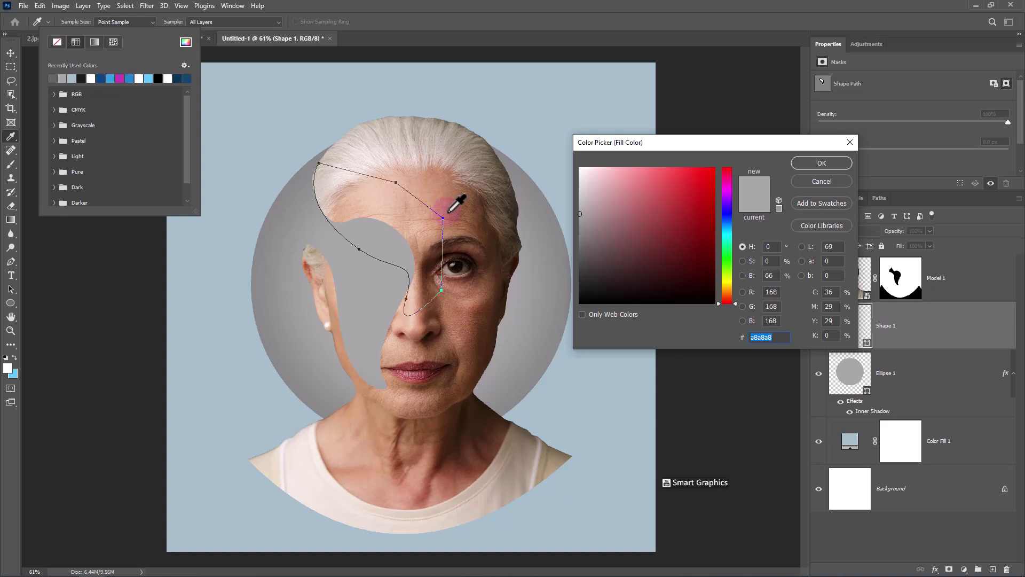
pyautogui.click(468, 310)
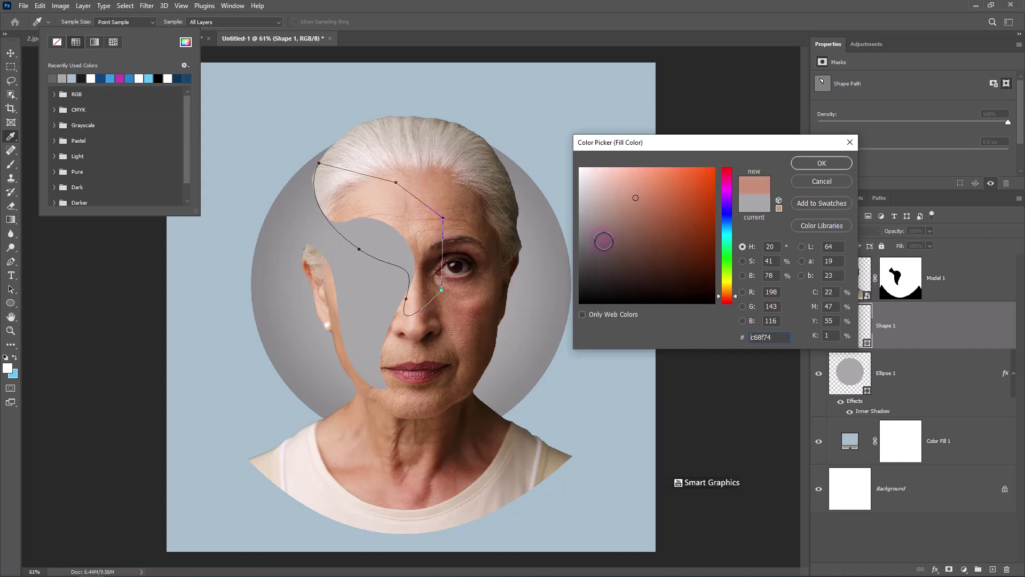
pyautogui.click(822, 166)
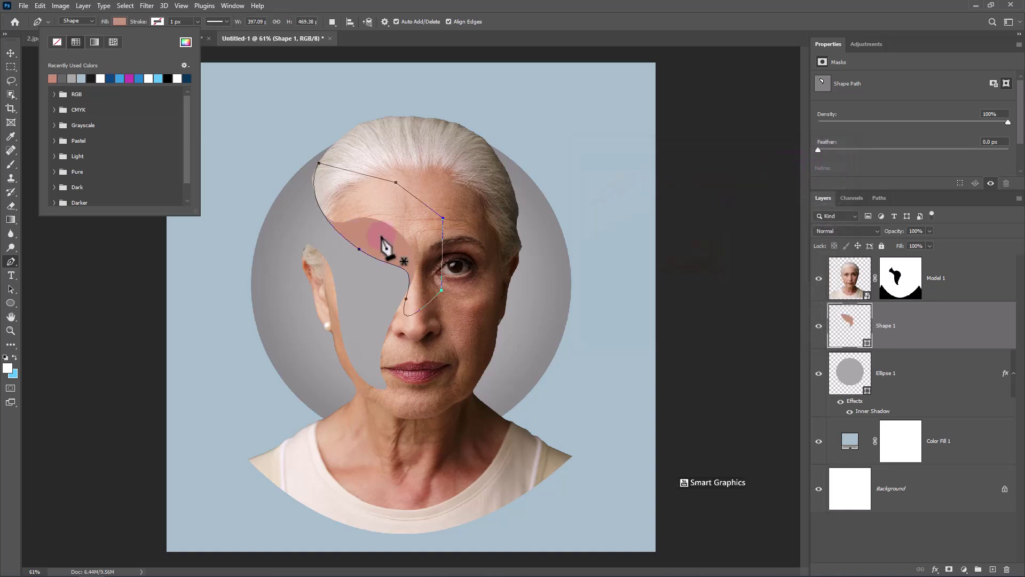
pyautogui.click(408, 308)
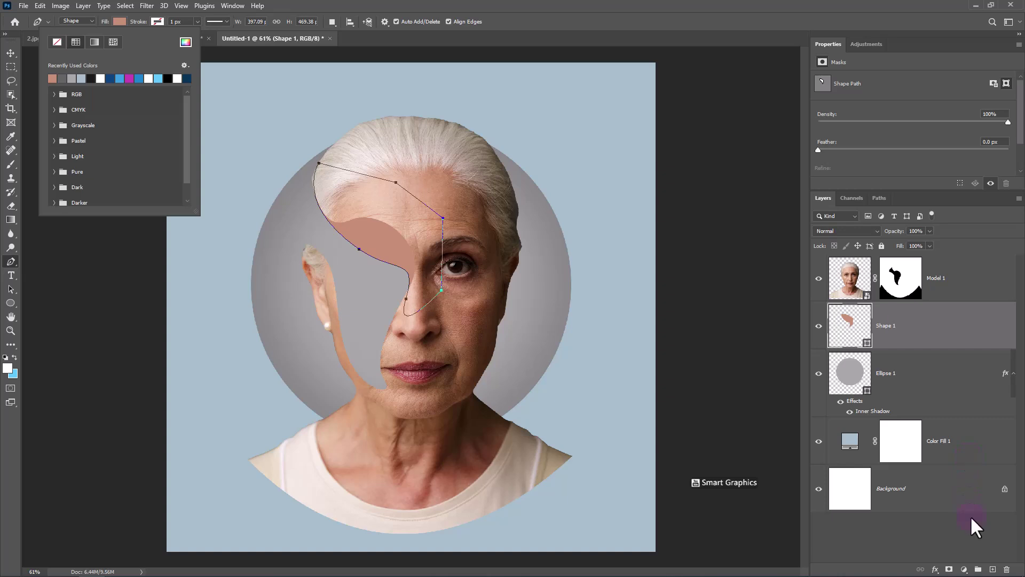
# Add a new blank layer above Shape 1 and clip it to that shape
pyautogui.click(991, 569)
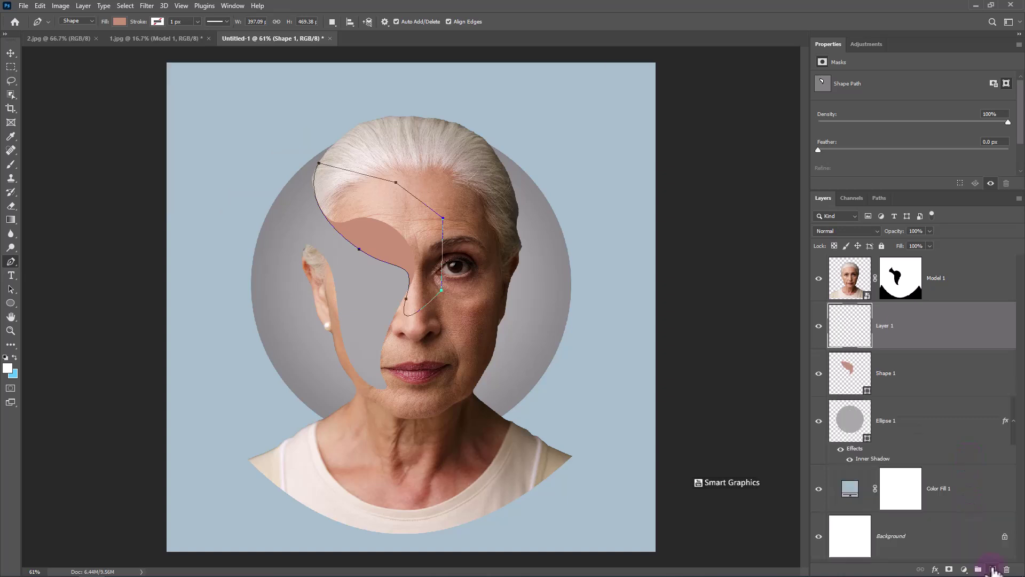
pyautogui.rightClick(912, 340)
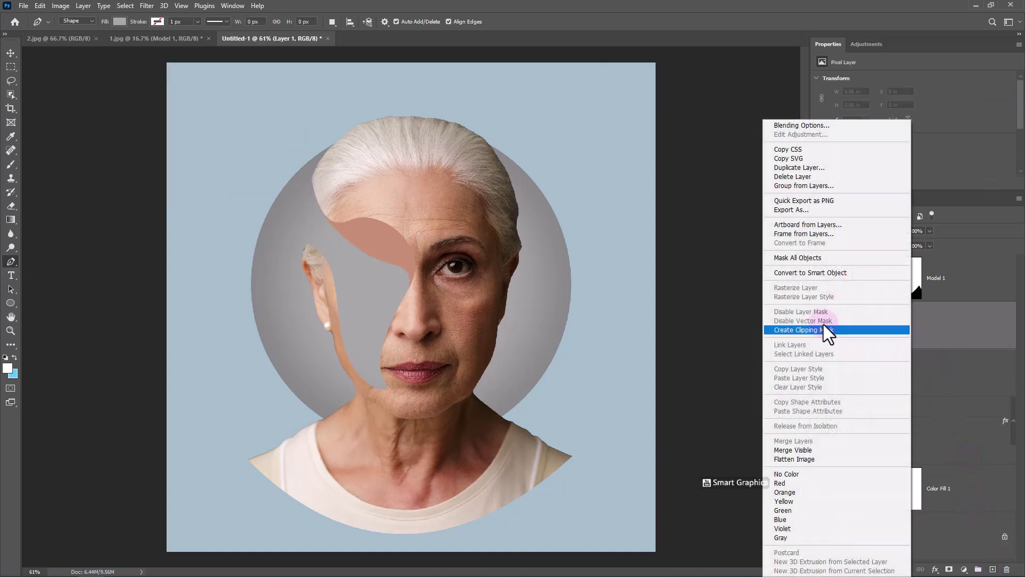
pyautogui.click(799, 328)
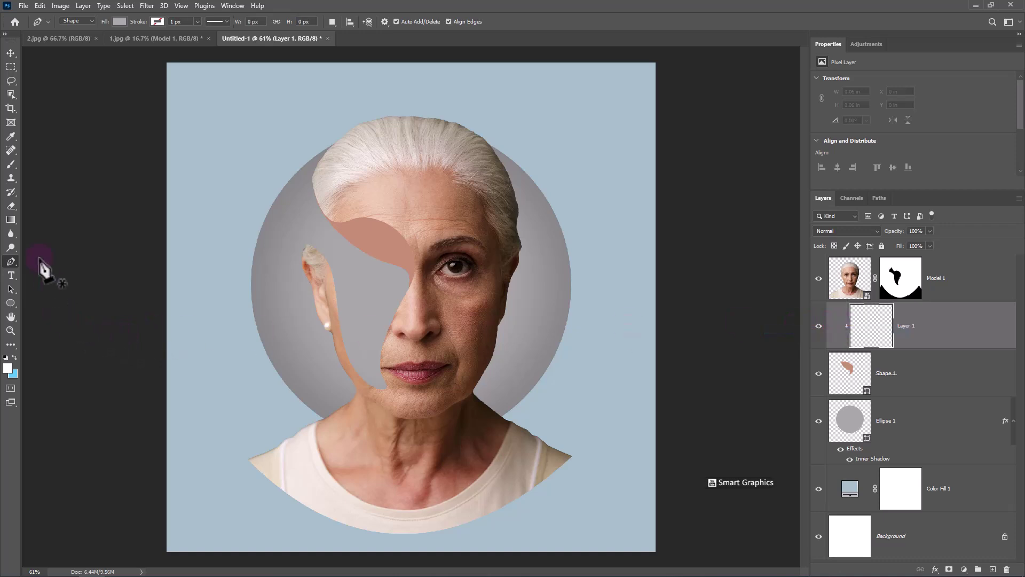
# For the Brush tool, set the foreground colour to dark brown 2a1909, sampled from the shadowed side of the neck
pyautogui.click(11, 164)
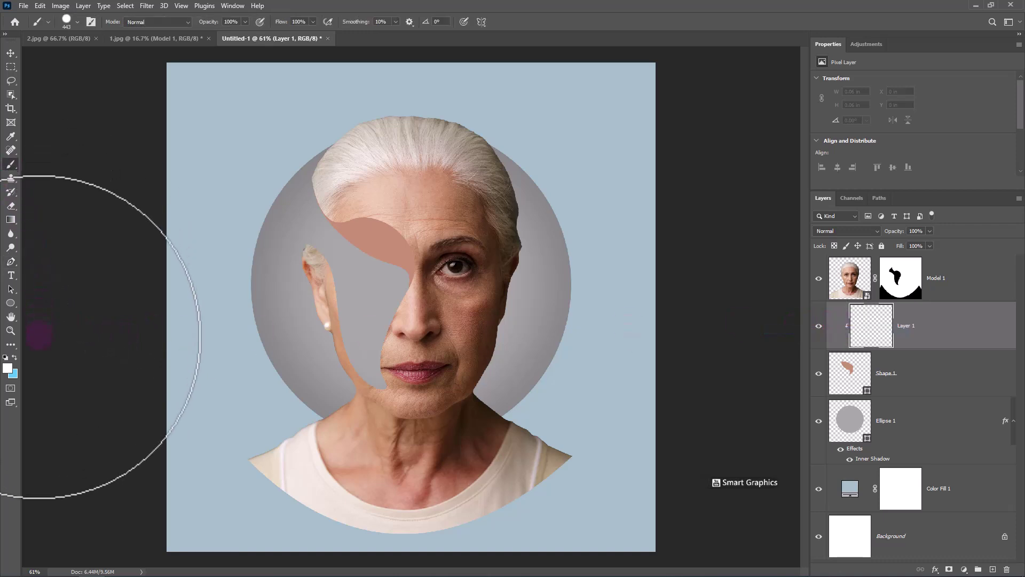
pyautogui.click(7, 368)
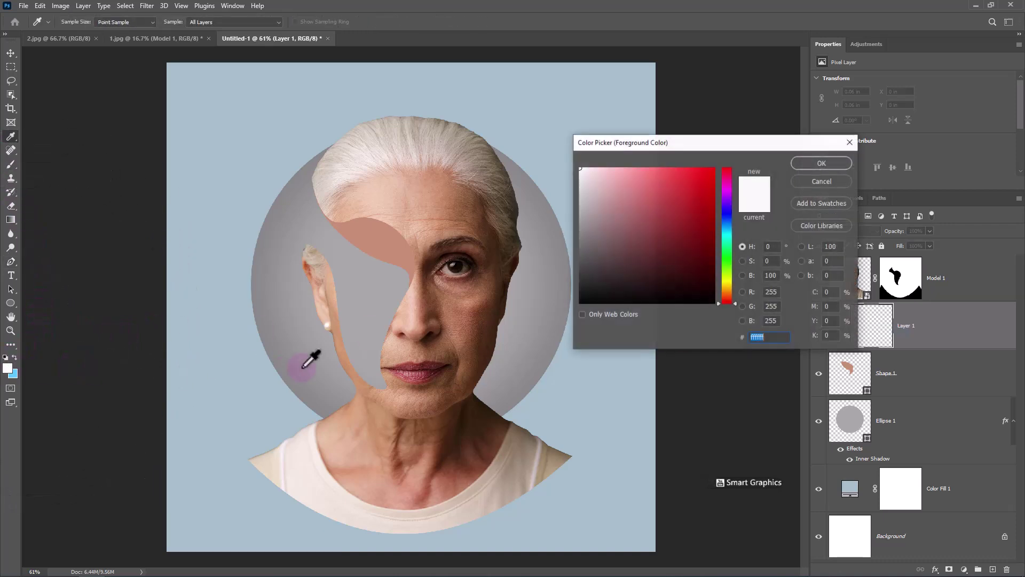
pyautogui.click(468, 415)
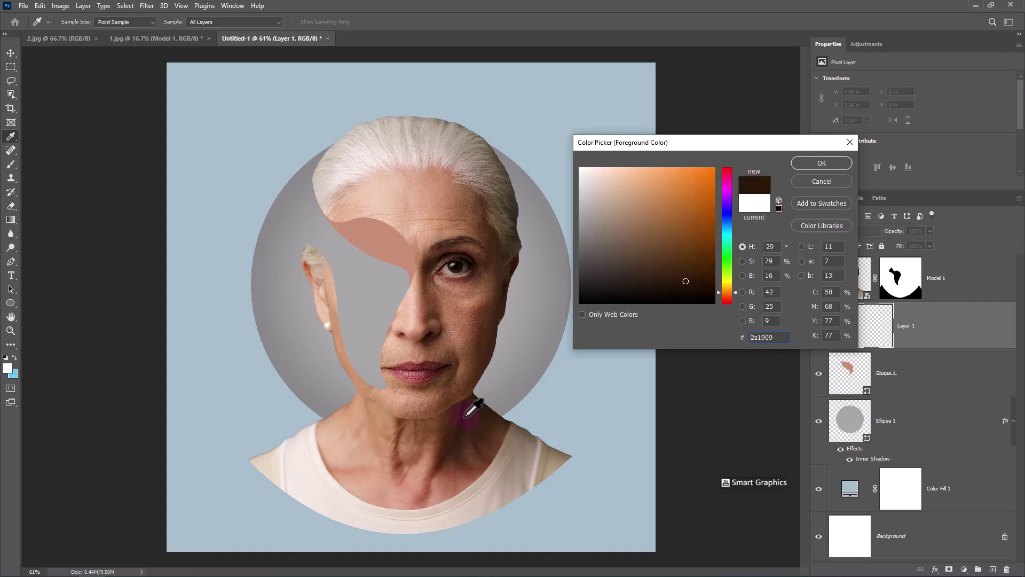
pyautogui.click(828, 164)
# With a Soft Round brush of about 289 px, paint dark brown shading on Layer 1 along the cut-out's upper inner edge
pyautogui.rightClick(458, 297)
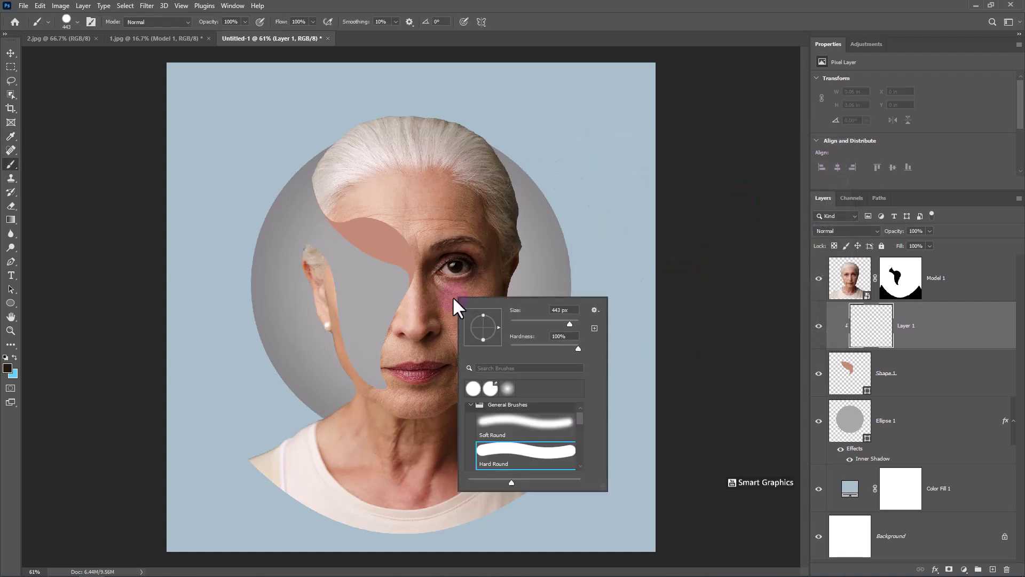
pyautogui.click(500, 426)
pyautogui.moveTo(464, 315); pyautogui.dragTo(443, 293)
pyautogui.hotkey('ctrl', 'z')
pyautogui.press('[')
pyautogui.press('[')
pyautogui.press('[')
pyautogui.press('[')
pyautogui.moveTo(424, 241)
pyautogui.mouseDown()
pyautogui.moveTo(435, 251)
pyautogui.moveTo(414, 196)
pyautogui.moveTo(334, 167)
pyautogui.moveTo(310, 202)
pyautogui.moveTo(326, 194)
pyautogui.moveTo(299, 171)
pyautogui.moveTo(314, 183)
pyautogui.mouseUp()
pyautogui.moveTo(385, 184)
pyautogui.mouseDown()
pyautogui.moveTo(429, 203)
pyautogui.moveTo(452, 261)
pyautogui.moveTo(401, 200)
pyautogui.moveTo(309, 184)
pyautogui.moveTo(314, 166)
pyautogui.moveTo(360, 183)
pyautogui.moveTo(427, 221)
pyautogui.moveTo(448, 249)
pyautogui.mouseUp()
pyautogui.moveTo(878, 342)
pyautogui.mouseDown()
pyautogui.moveTo(876, 355)
pyautogui.moveTo(904, 360)
pyautogui.mouseUp()
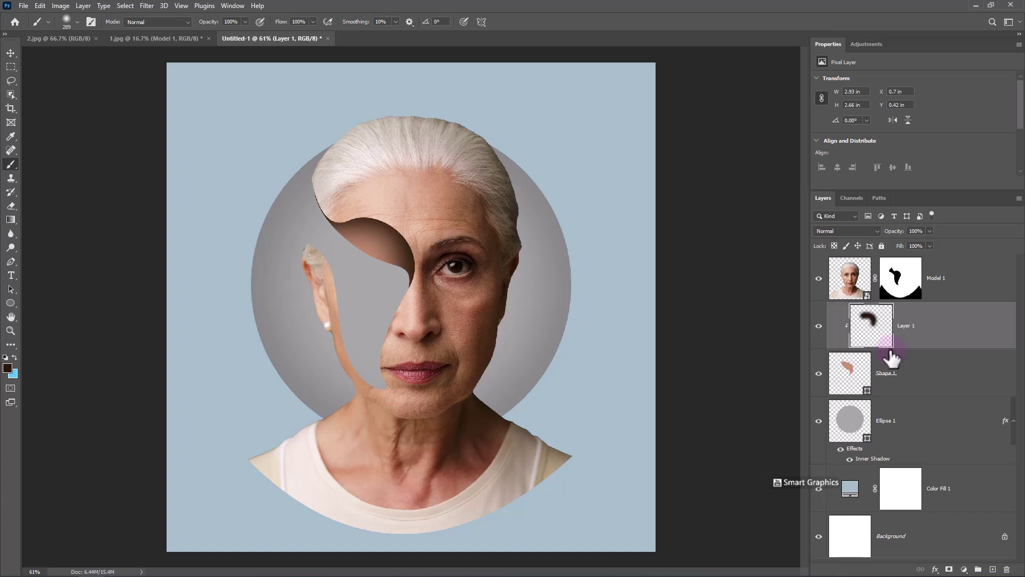
# Switch to 2.jpg, select the young woman with Select Subject, and mask out the background
pyautogui.moveTo(892, 359)
pyautogui.mouseDown()
pyautogui.moveTo(937, 366)
pyautogui.moveTo(961, 339)
pyautogui.moveTo(164, 42)
pyautogui.moveTo(393, 174)
pyautogui.moveTo(400, 165)
pyautogui.moveTo(229, 38)
pyautogui.moveTo(120, 45)
pyautogui.moveTo(155, 134)
pyautogui.moveTo(105, 108)
pyautogui.moveTo(129, 15)
pyautogui.mouseUp()
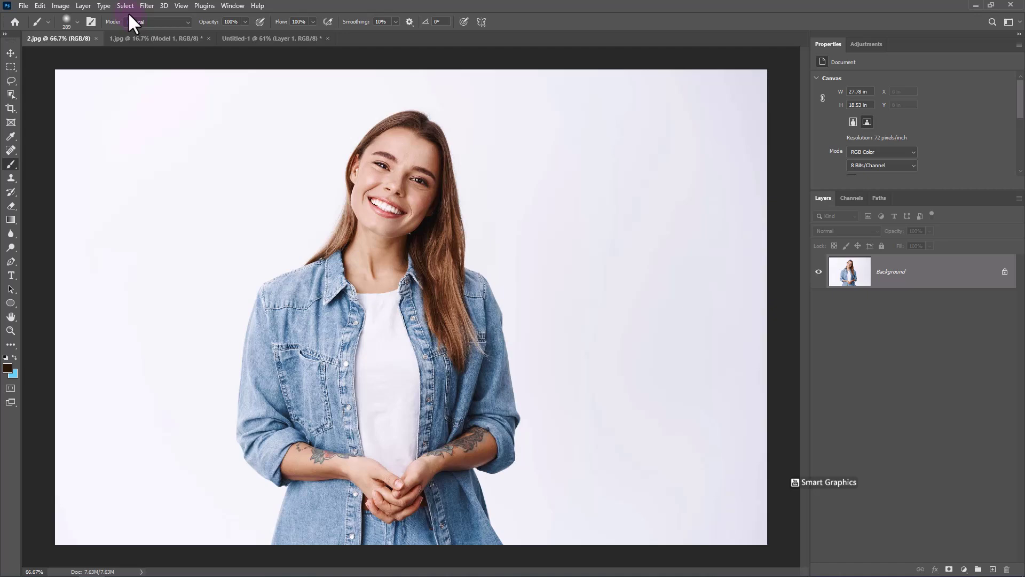
pyautogui.click(128, 6)
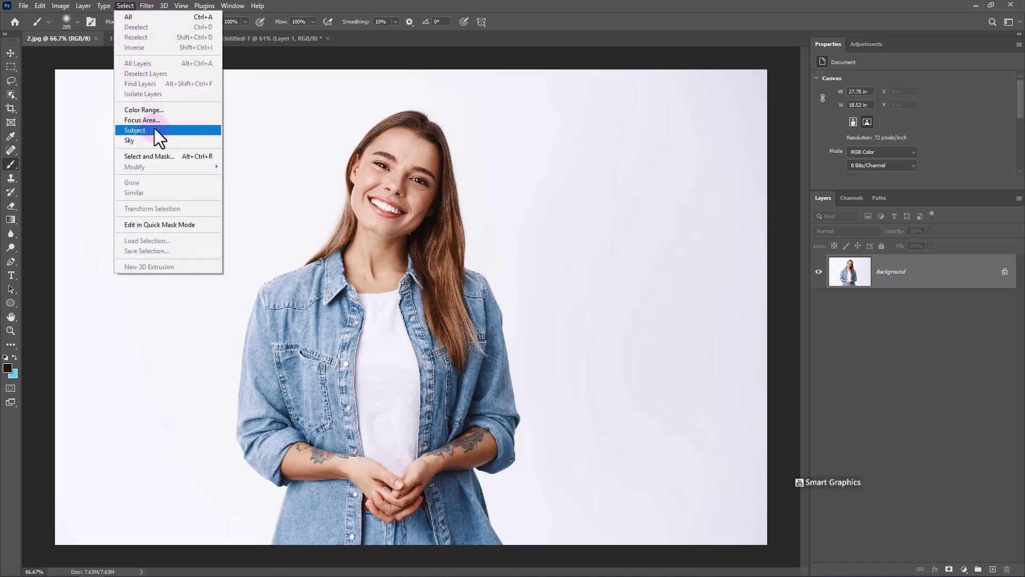
pyautogui.click(137, 130)
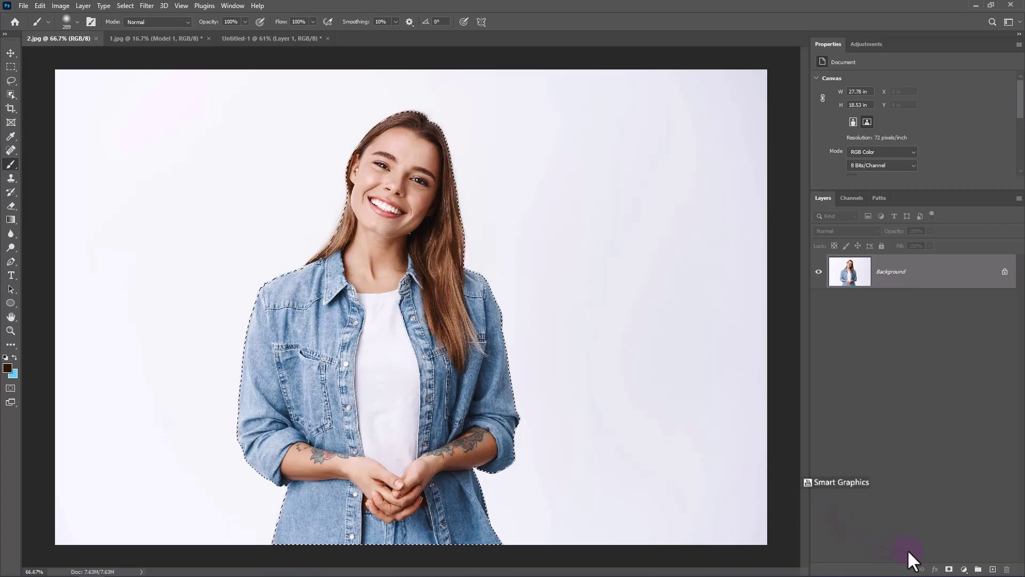
pyautogui.click(950, 569)
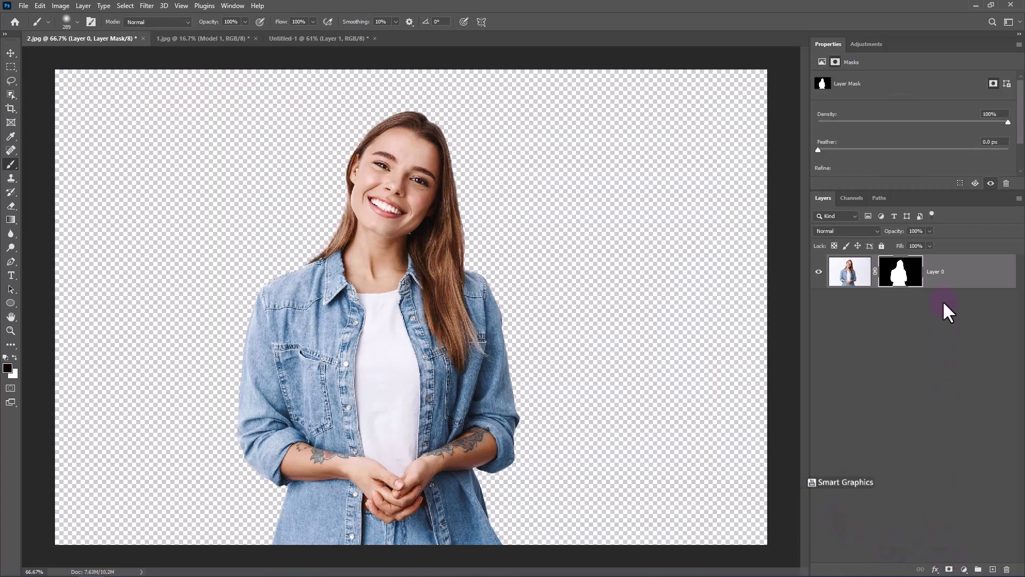
# Convert the masked layer to a smart object and rename it Model 2
pyautogui.rightClick(941, 278)
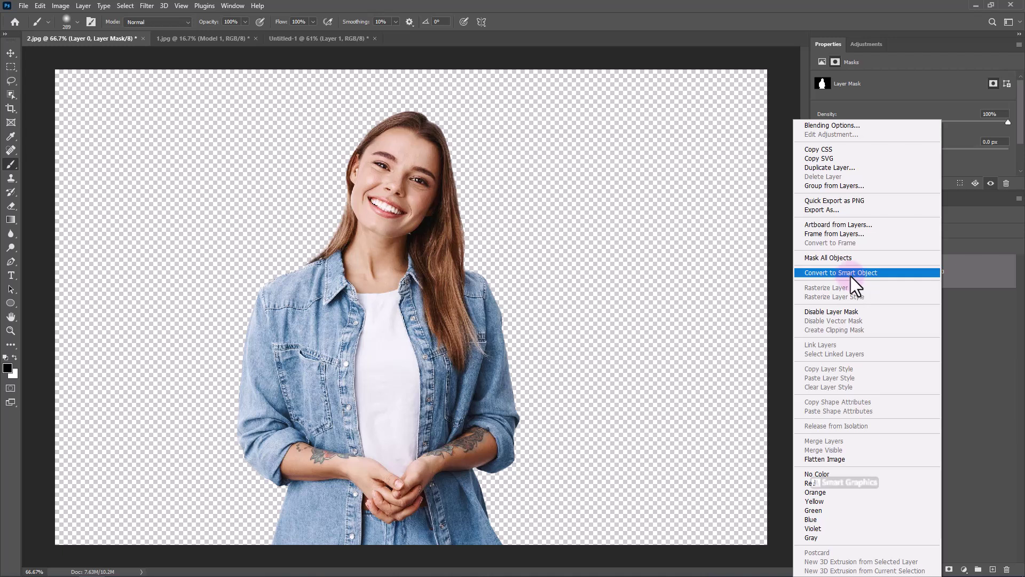
pyautogui.click(849, 273)
pyautogui.doubleClick(899, 272)
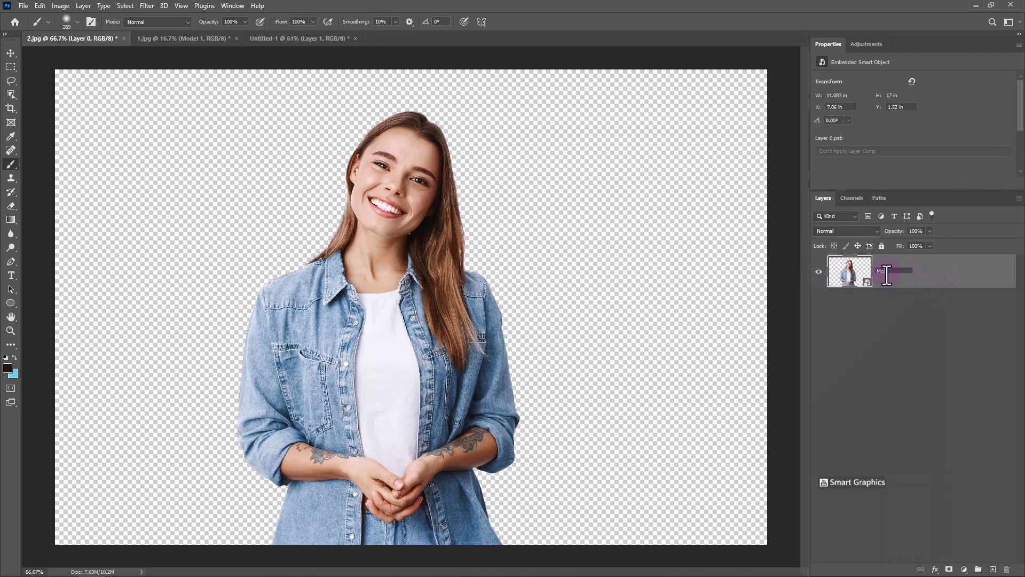
pyautogui.write('Model 2')
pyautogui.press('Return')
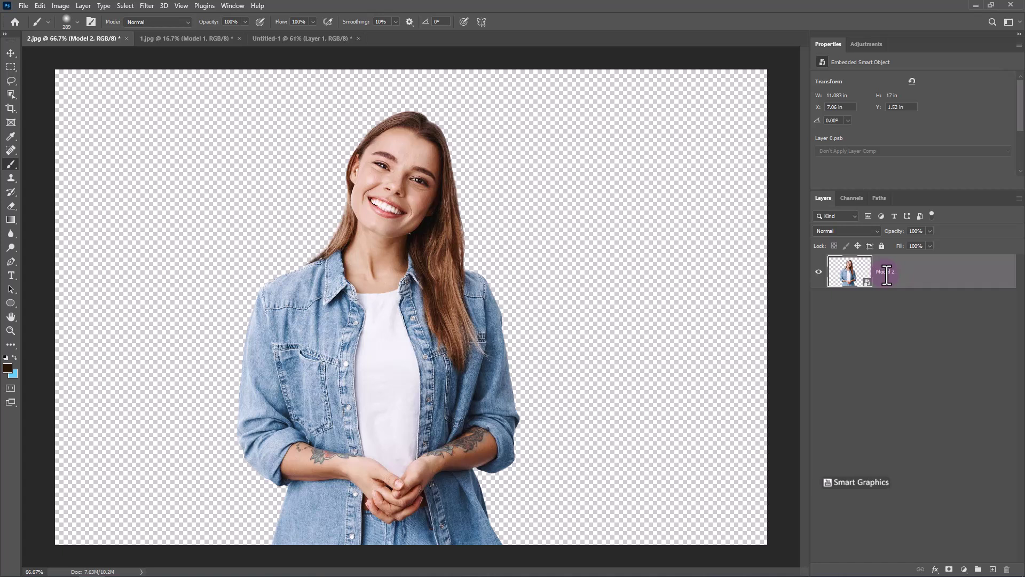
# Bring Model 2 into the Untitled-1 composition directly below Model 1 and scale it down to about 12%
pyautogui.click(11, 52)
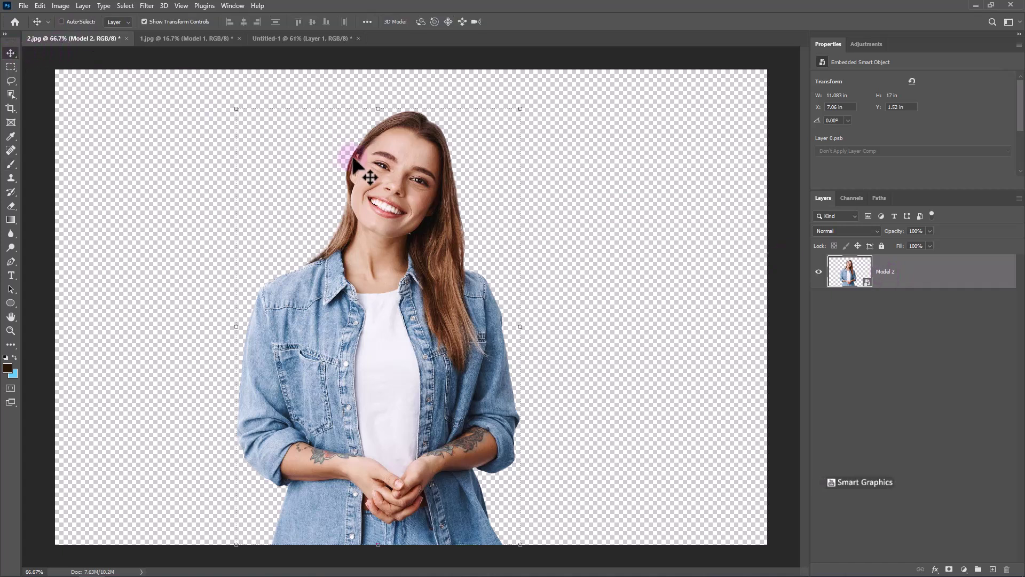
pyautogui.moveTo(355, 167); pyautogui.dragTo(401, 152)
pyautogui.hotkey('ctrl', 't')
pyautogui.moveTo(528, 96); pyautogui.dragTo(383, 275)
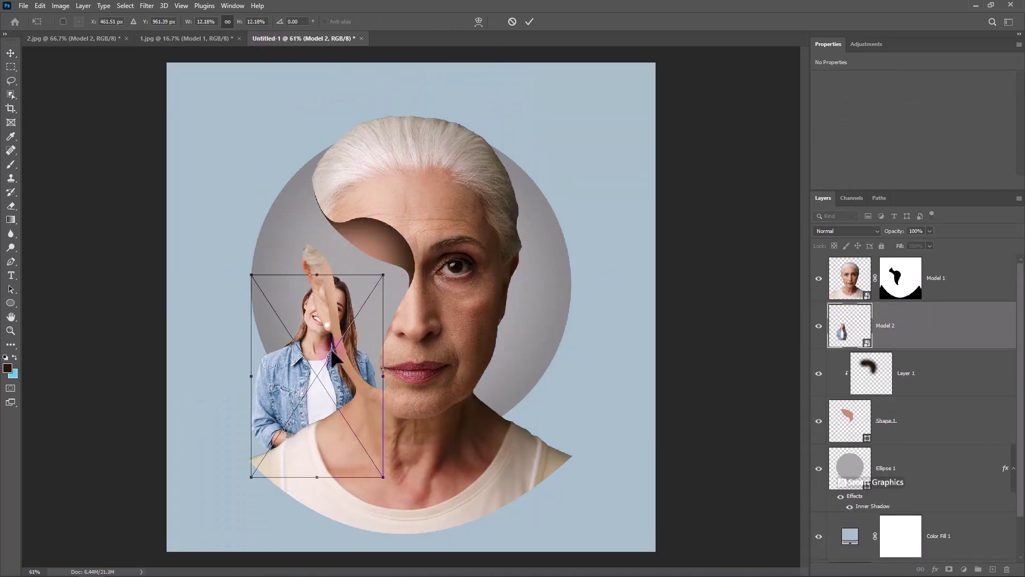
# Reduce Model 2 to about 1.11 × 1.69 in and position it inside the face cut-out, applying the transform
pyautogui.moveTo(331, 348); pyautogui.dragTo(374, 300)
pyautogui.moveTo(298, 389); pyautogui.dragTo(364, 396)
pyautogui.moveTo(365, 371); pyautogui.dragTo(368, 371)
pyautogui.moveTo(420, 222); pyautogui.dragTo(417, 226)
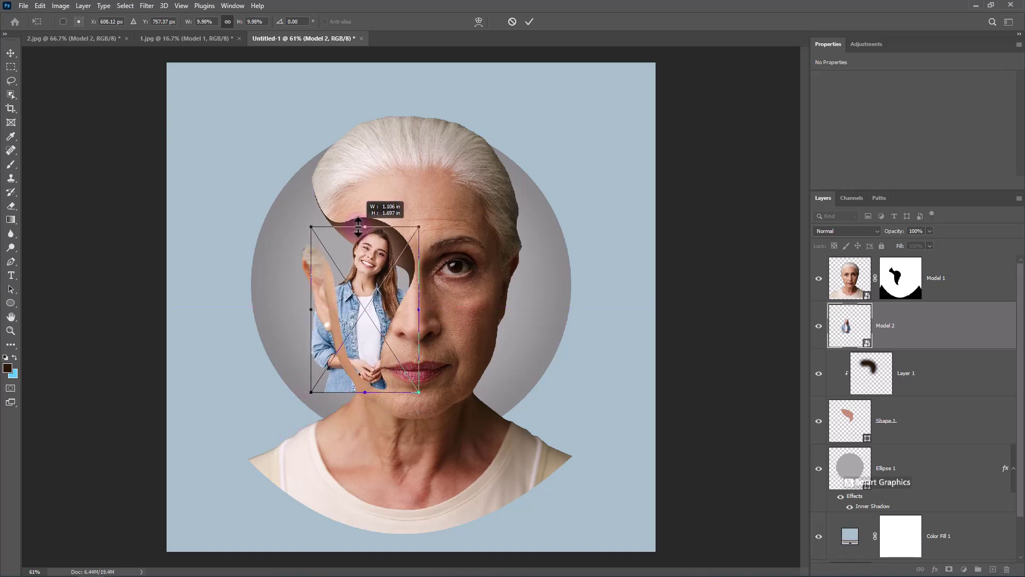
pyautogui.moveTo(374, 257); pyautogui.dragTo(377, 263)
pyautogui.click(530, 22)
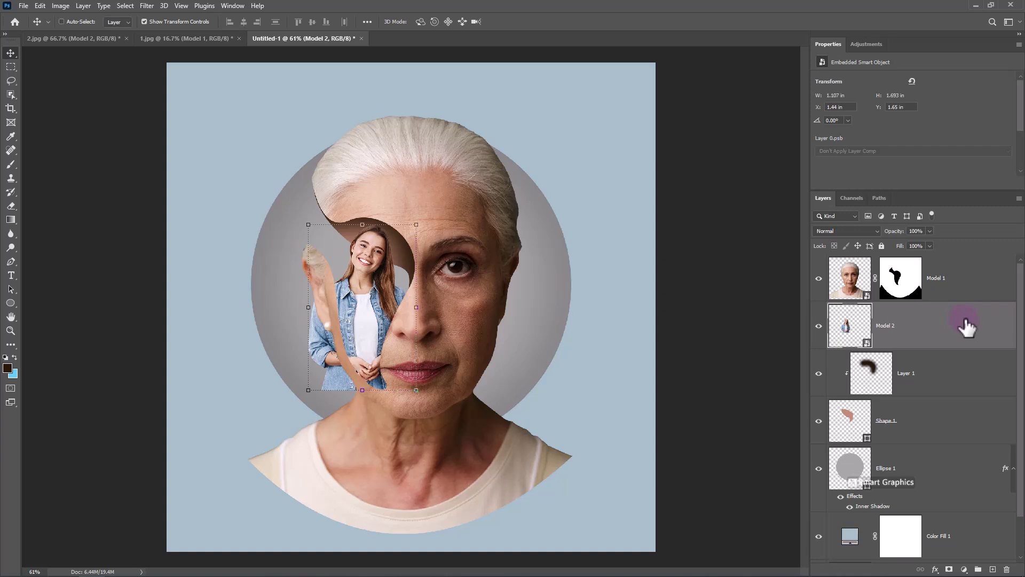
# Add a layer mask to Model 2 and paint black with a Hard Round brush to hide the parts outside the cut-out near the ear and jaw
pyautogui.click(949, 569)
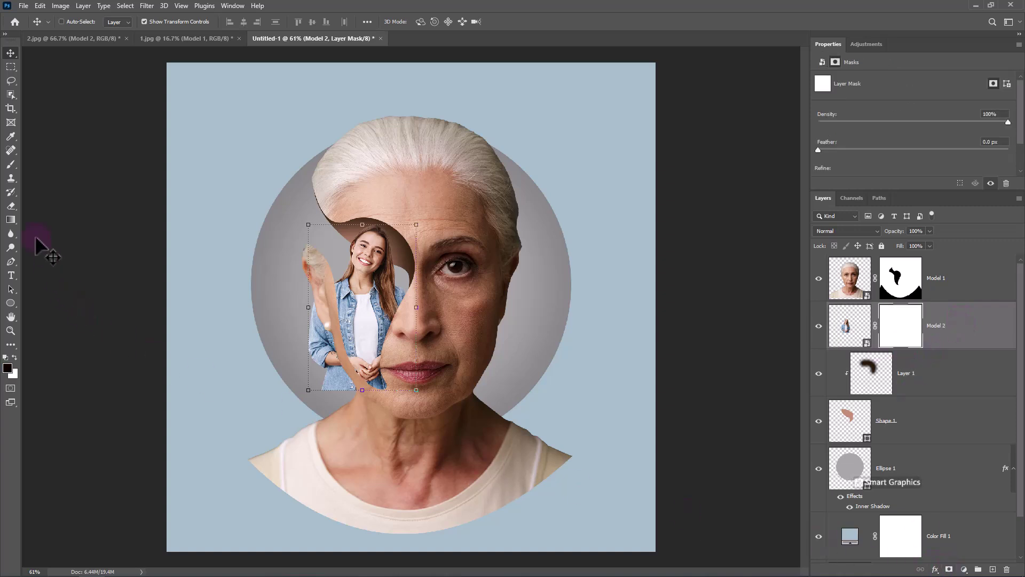
pyautogui.click(11, 167)
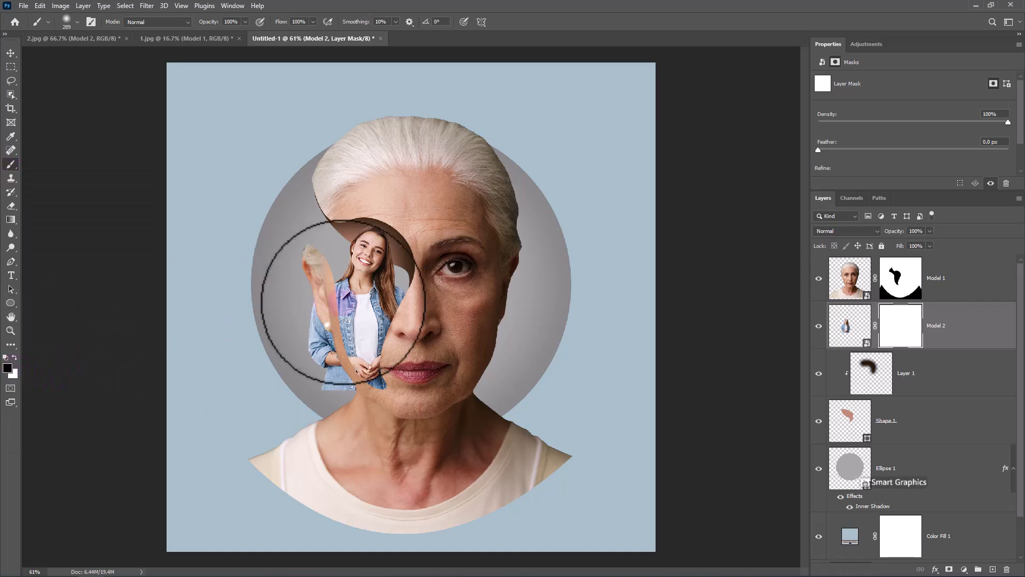
pyautogui.rightClick(330, 300)
pyautogui.doubleClick(390, 470)
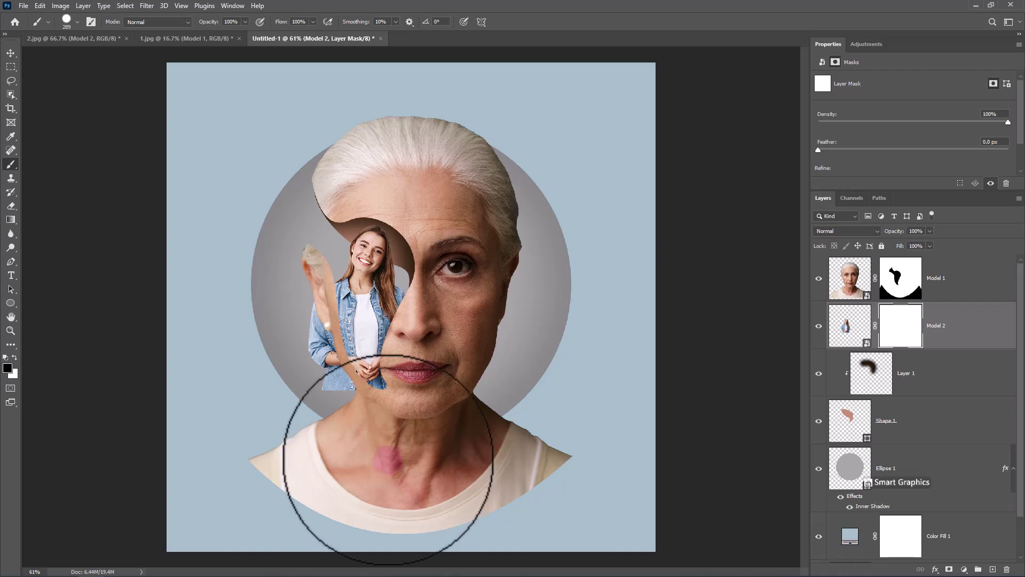
pyautogui.moveTo(289, 344); pyautogui.dragTo(319, 409)
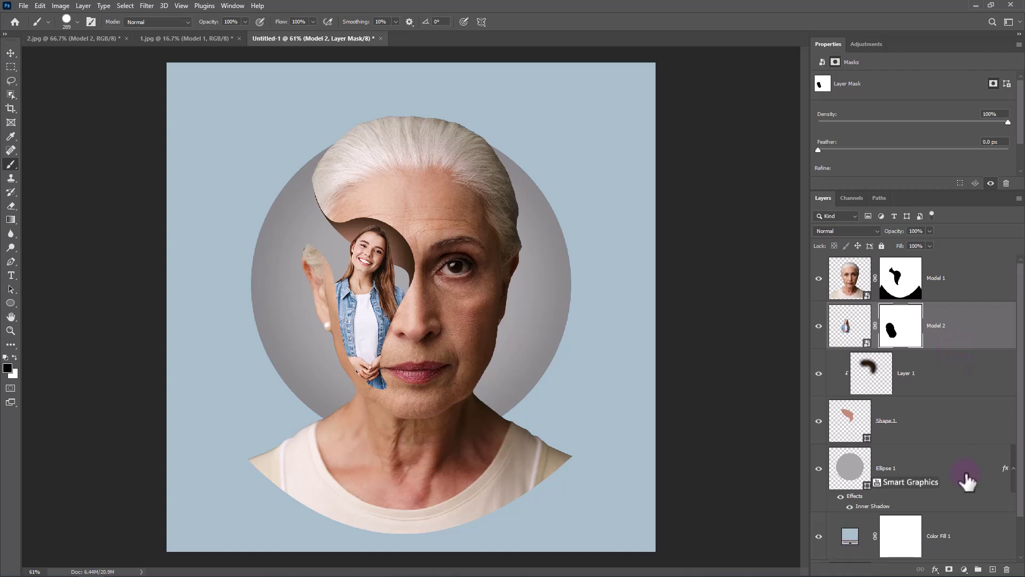
# Add a new layer above Model 2, clip it to Model 2, and rename it Shadows
pyautogui.click(993, 569)
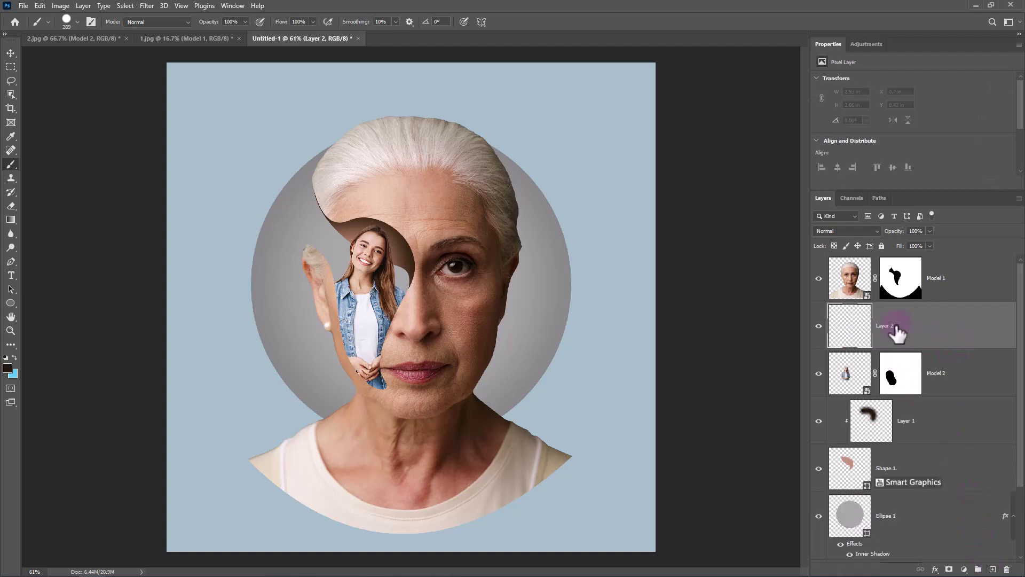
pyautogui.rightClick(917, 330)
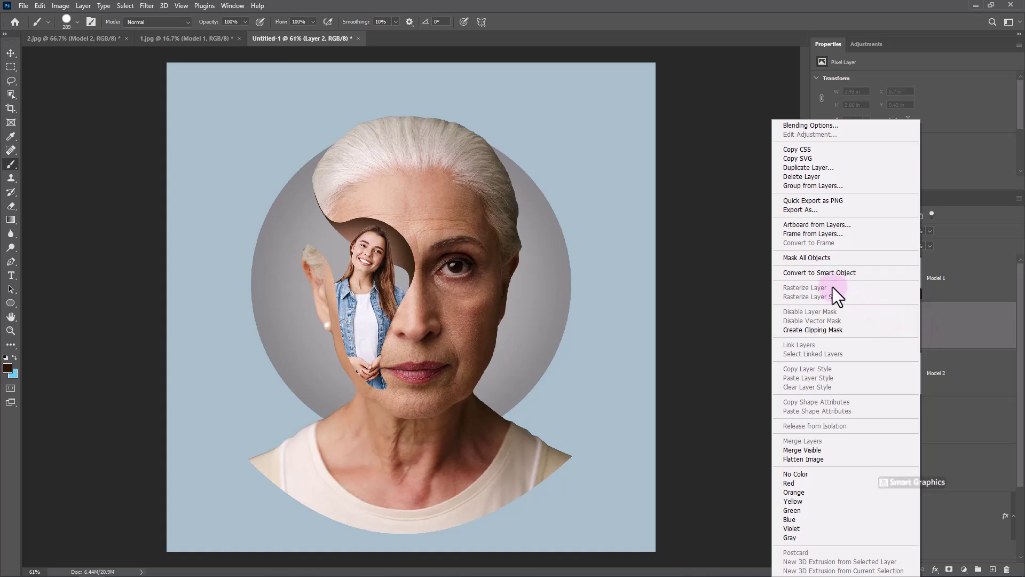
pyautogui.click(809, 331)
pyautogui.doubleClick(908, 327)
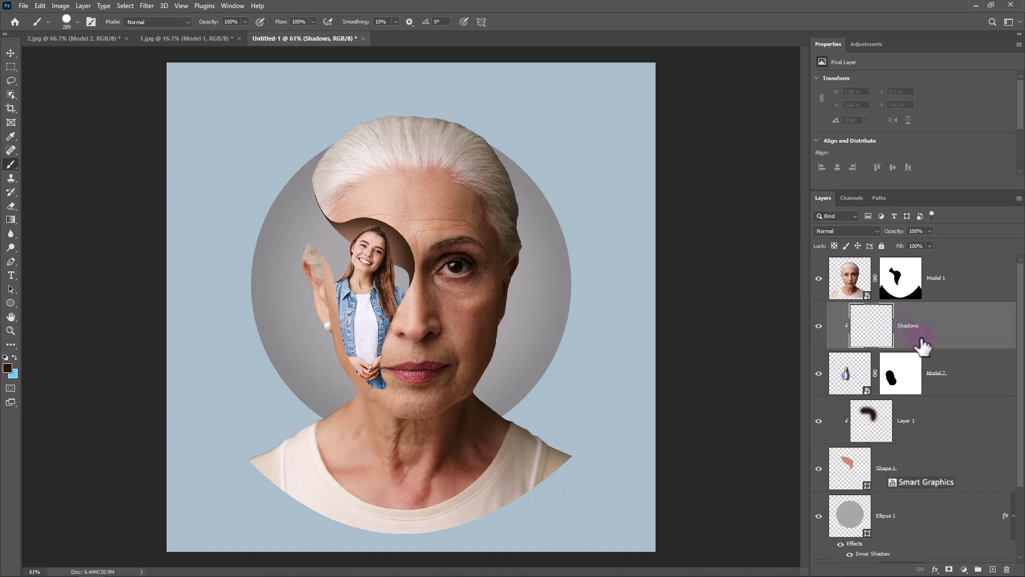
# Paint soft dark brown shadows on the Shadows layer around Model 2's head, sides and waist with a Soft Round brush
pyautogui.rightClick(469, 307)
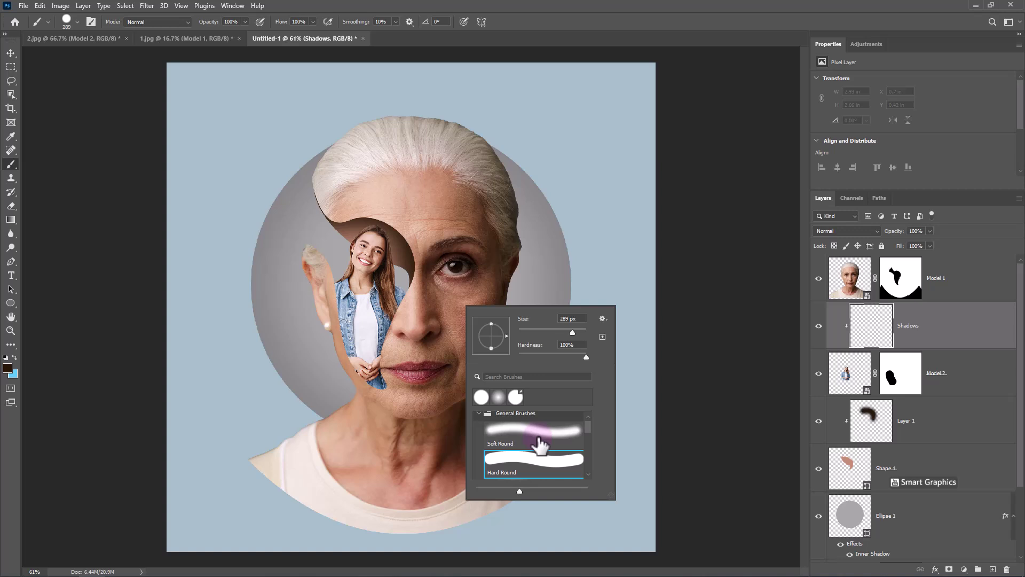
pyautogui.doubleClick(529, 437)
pyautogui.moveTo(355, 180)
pyautogui.mouseDown()
pyautogui.moveTo(426, 188)
pyautogui.moveTo(408, 176)
pyautogui.moveTo(424, 179)
pyautogui.moveTo(454, 203)
pyautogui.moveTo(431, 192)
pyautogui.moveTo(361, 194)
pyautogui.mouseUp()
pyautogui.click(426, 178)
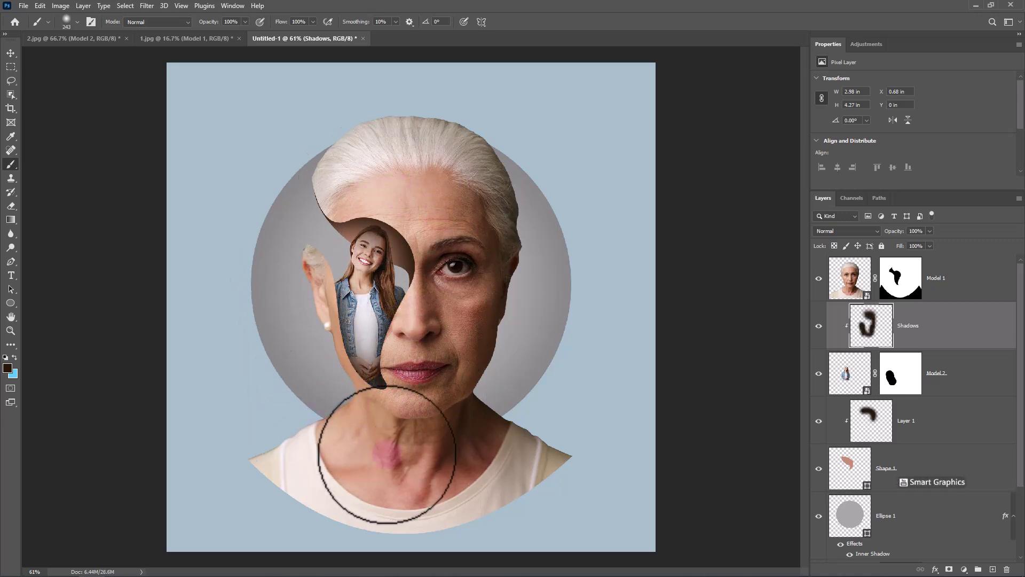
pyautogui.moveTo(328, 304)
pyautogui.mouseDown()
pyautogui.moveTo(362, 397)
pyautogui.moveTo(396, 347)
pyautogui.mouseUp()
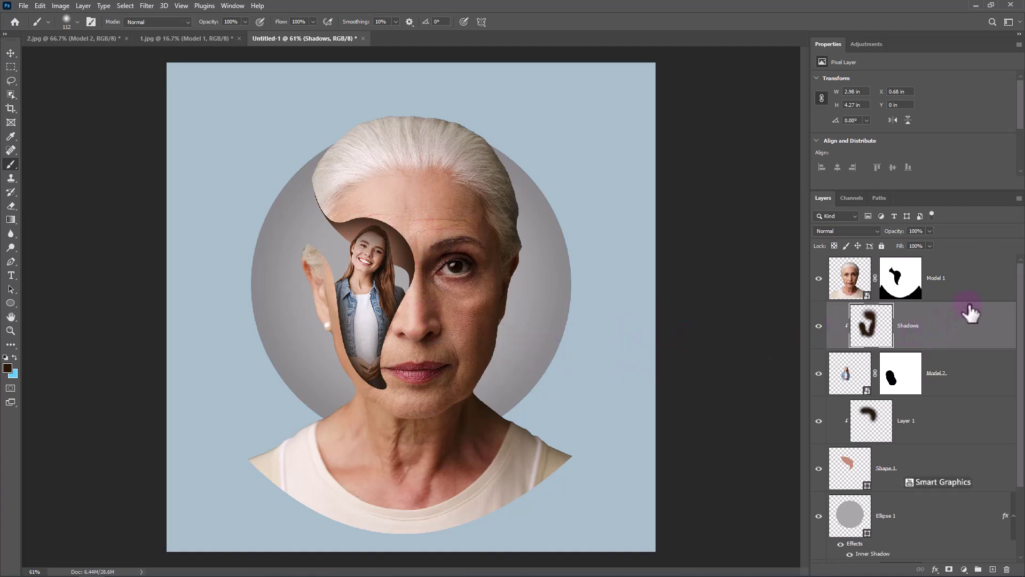
# Stamp all visible layers into a new merged layer above Model 1 and convert it to a smart object
pyautogui.click(950, 297)
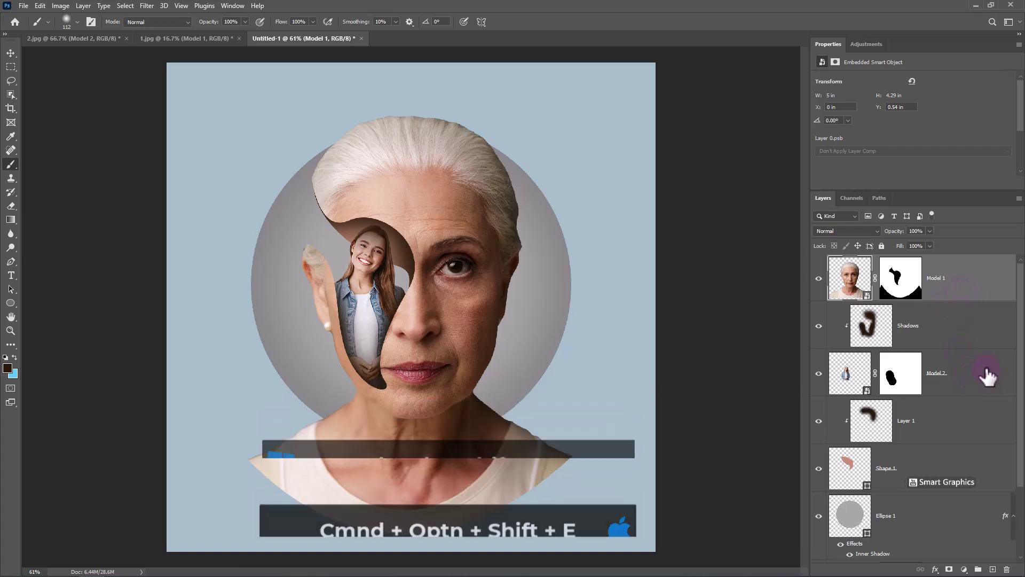
pyautogui.hotkey('ctrl', 'alt', 'shift', 'e')
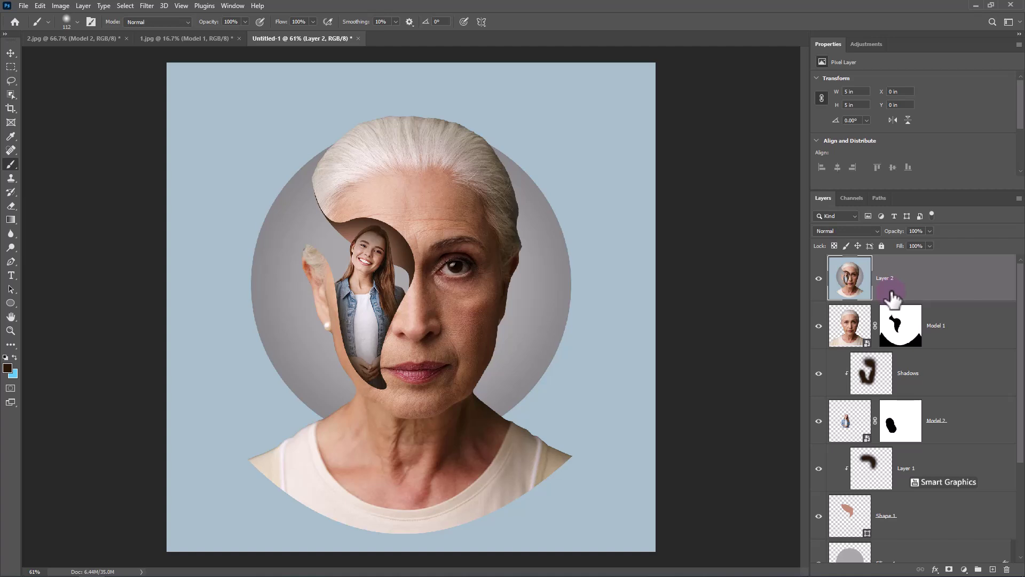
pyautogui.rightClick(922, 293)
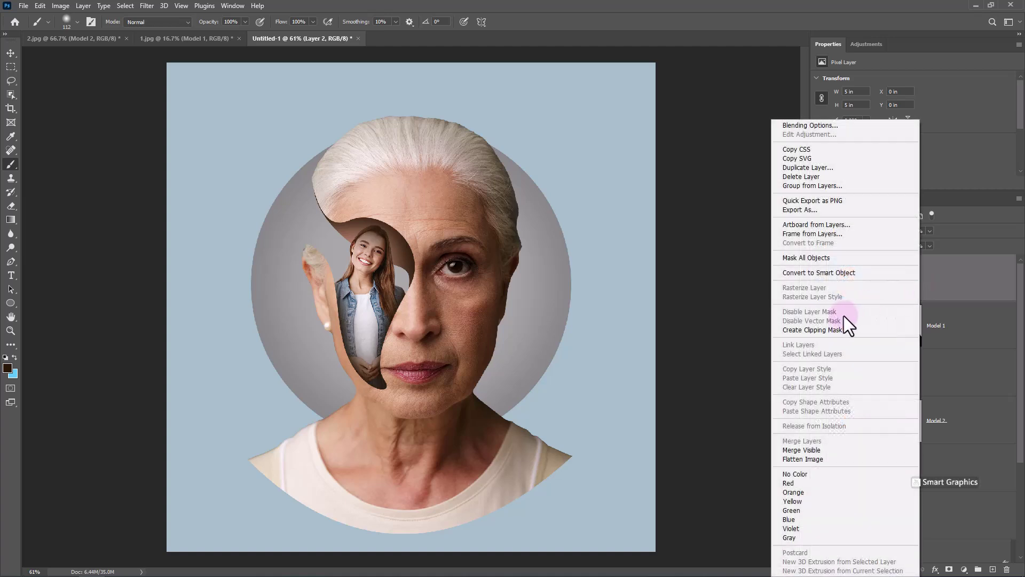
pyautogui.click(814, 273)
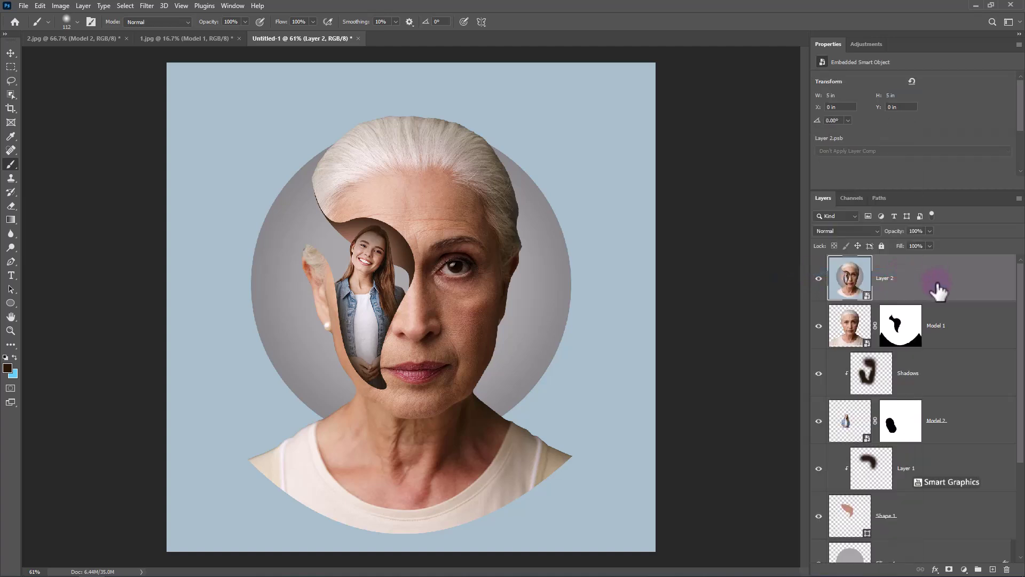
# Apply the Camera Raw Filter to the merged layer with Temperature -7, Highlights +38, Shadows -35, Texture +10, Dehaze +28 and Vibrance +1
pyautogui.click(149, 4)
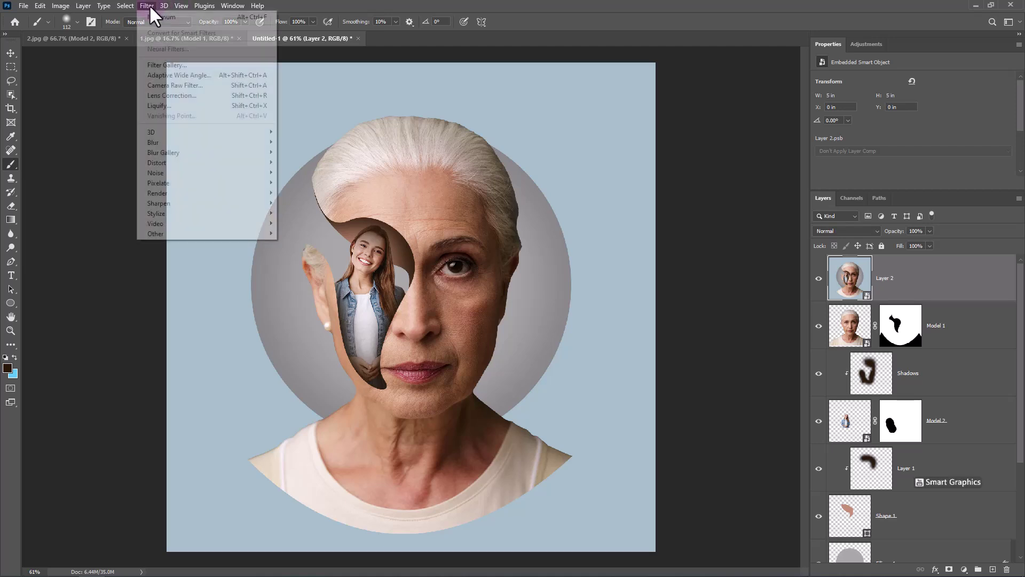
pyautogui.click(171, 85)
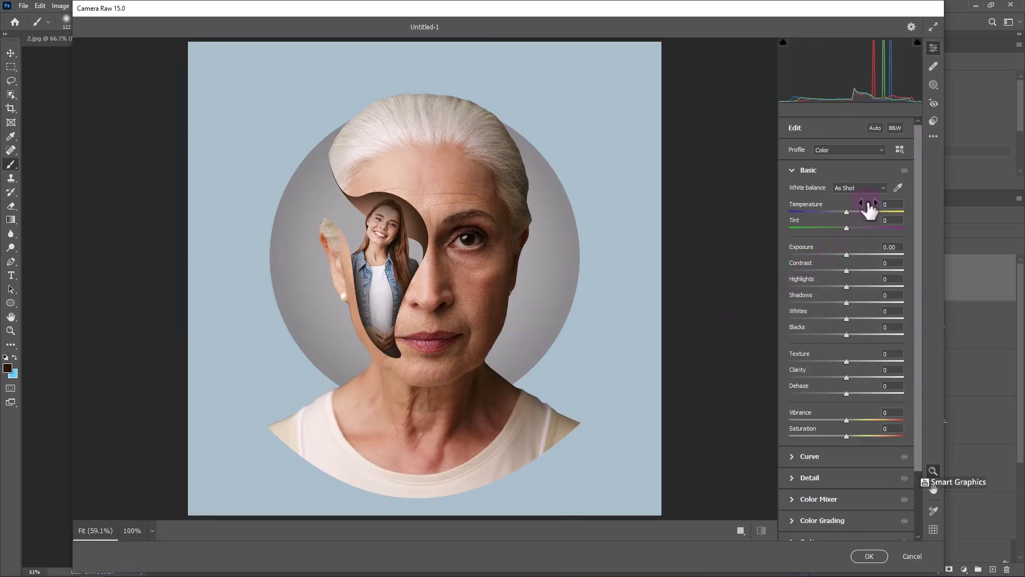
pyautogui.moveTo(848, 214); pyautogui.dragTo(845, 214)
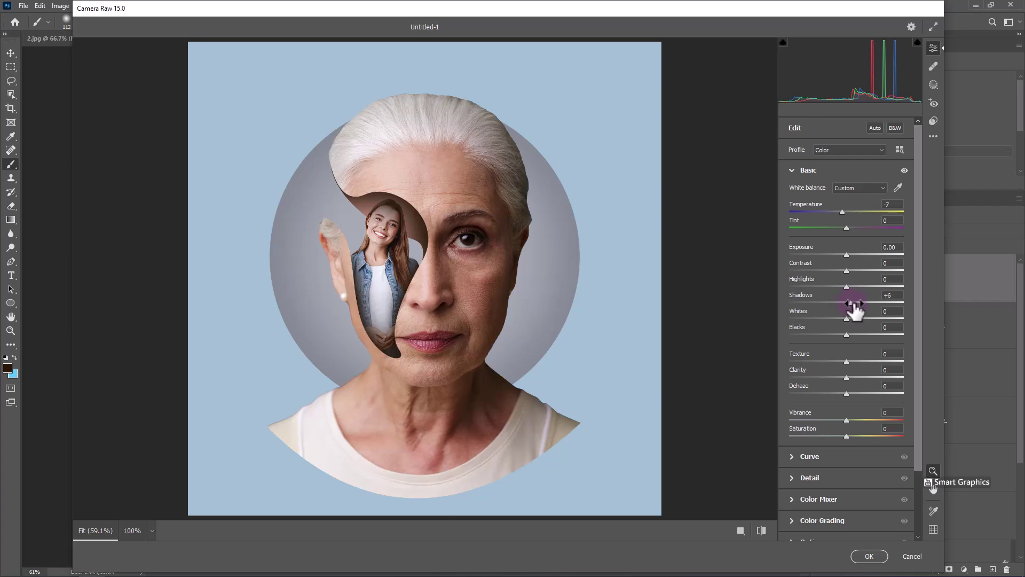
pyautogui.moveTo(855, 308); pyautogui.dragTo(869, 288)
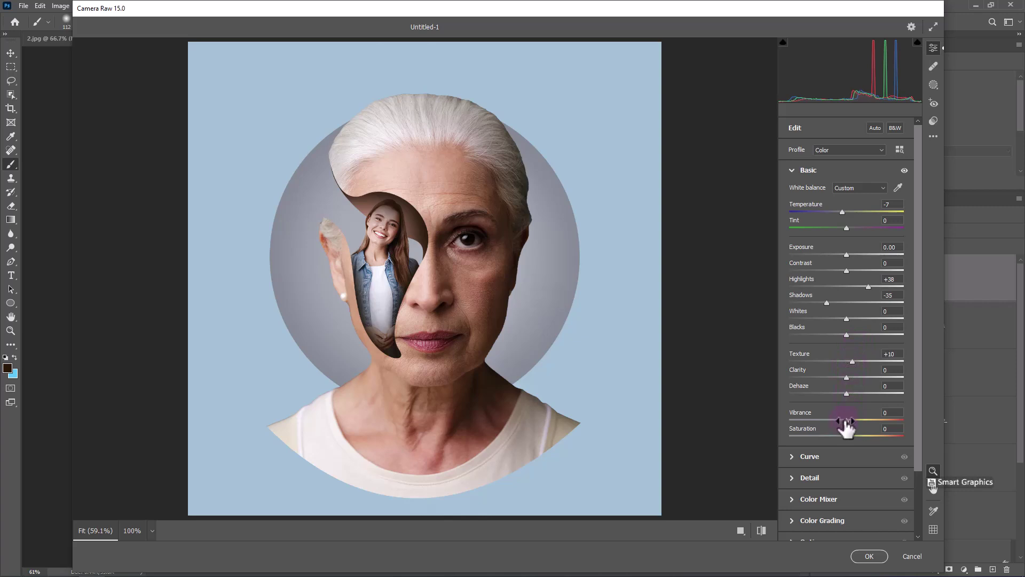
pyautogui.moveTo(848, 426)
pyautogui.mouseDown()
pyautogui.moveTo(866, 424)
pyautogui.moveTo(848, 425)
pyautogui.mouseUp()
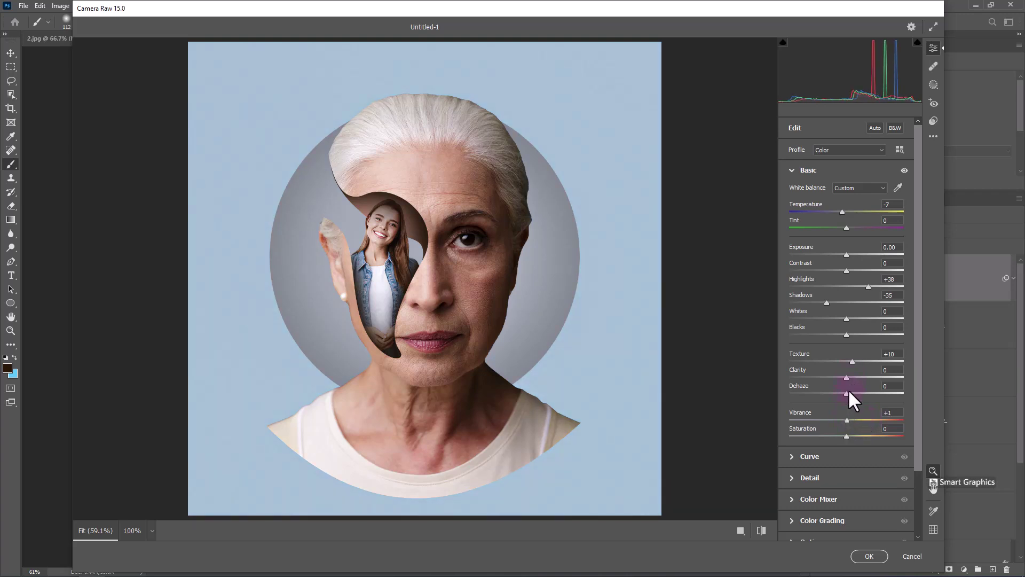
pyautogui.moveTo(847, 393)
pyautogui.mouseDown()
pyautogui.moveTo(871, 394)
pyautogui.moveTo(862, 394)
pyautogui.mouseUp()
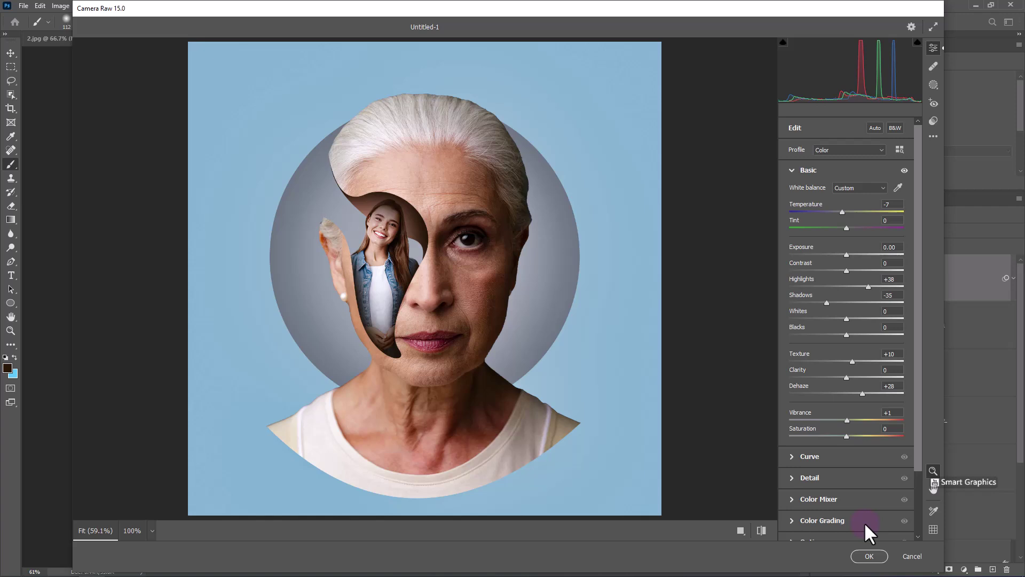
pyautogui.click(870, 558)
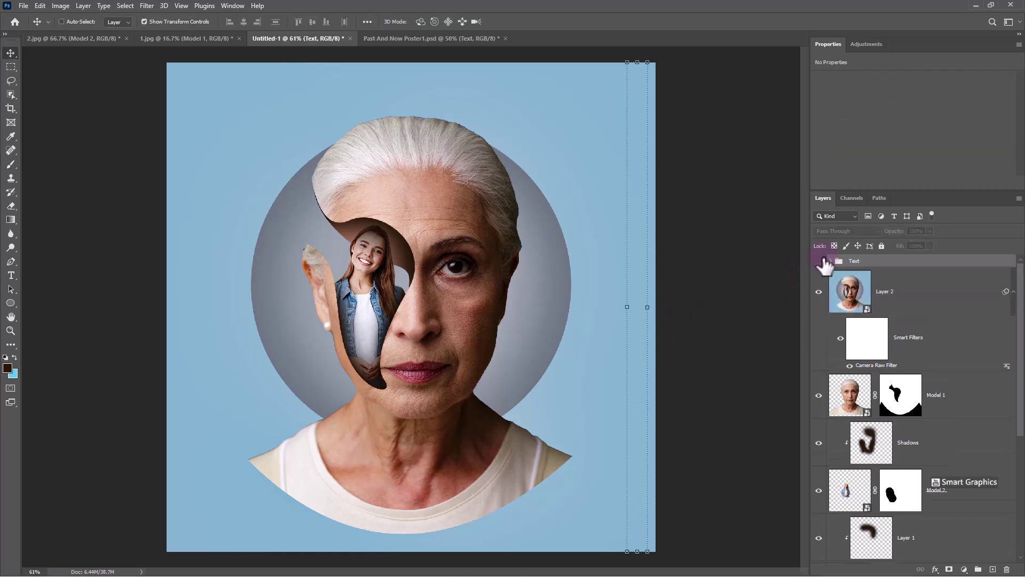
# Make the Text group with the vertical PAST & NOW strip along the poster's right edge visible
pyautogui.click(820, 260)
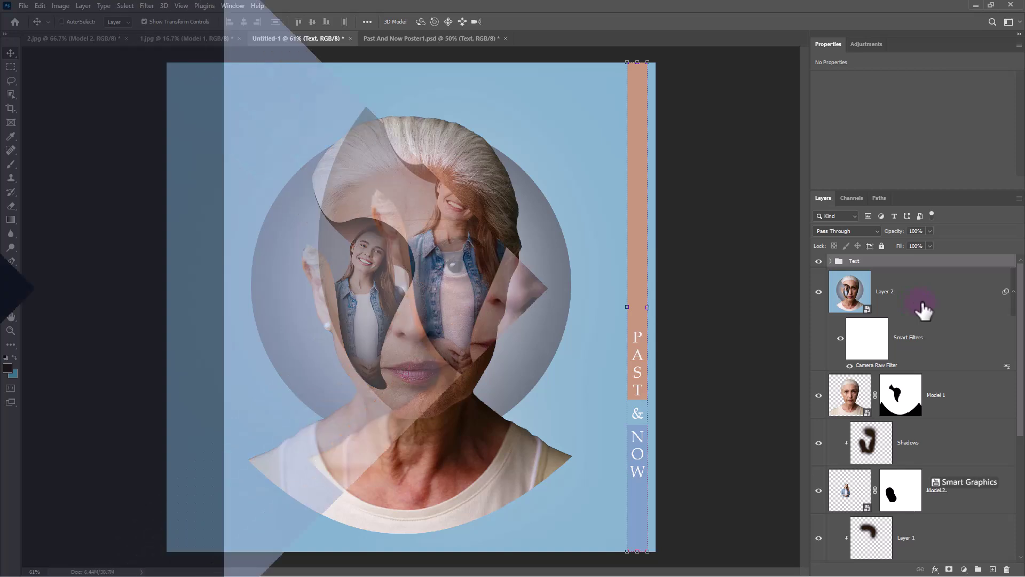